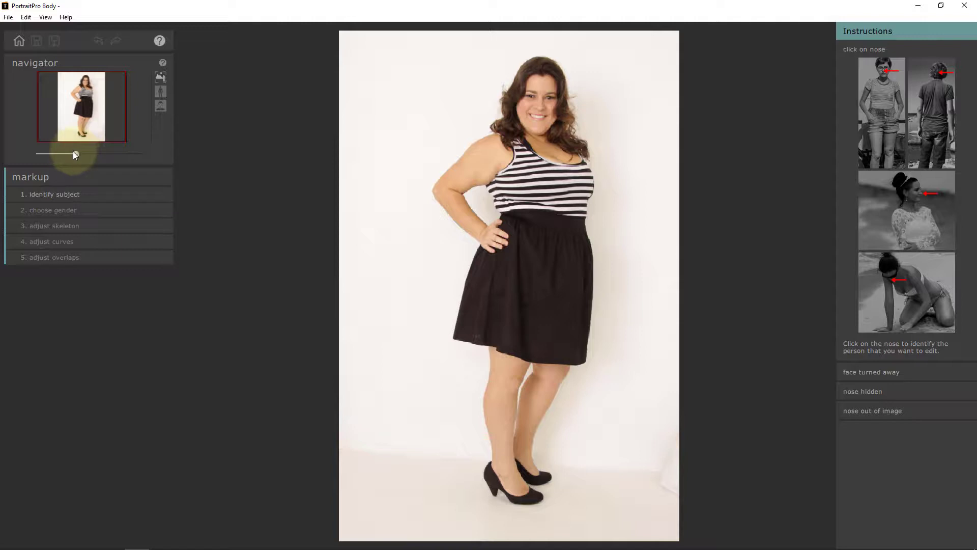
# Identify the woman as the subject by marking her nose, and choose the female body shape
pyautogui.click(74, 152)
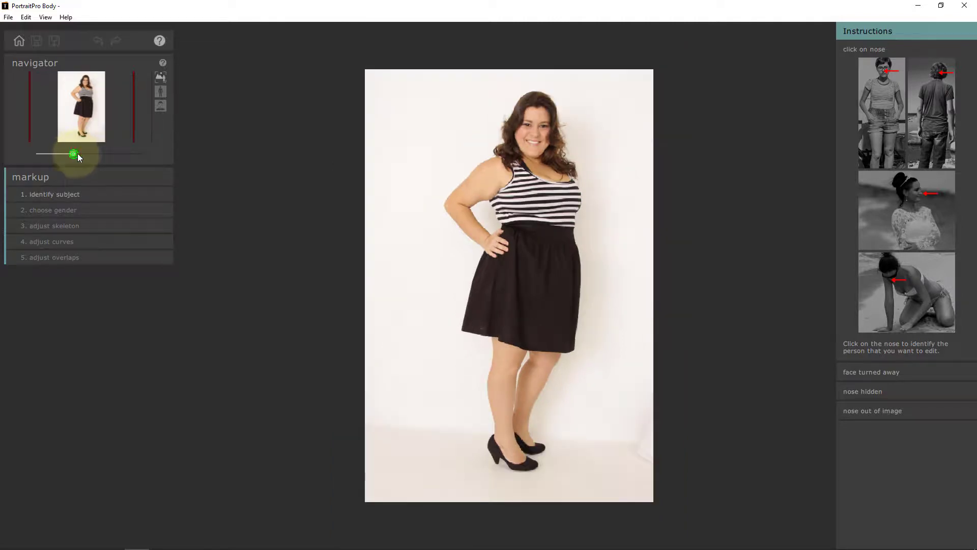
pyautogui.moveTo(77, 155); pyautogui.dragTo(85, 153)
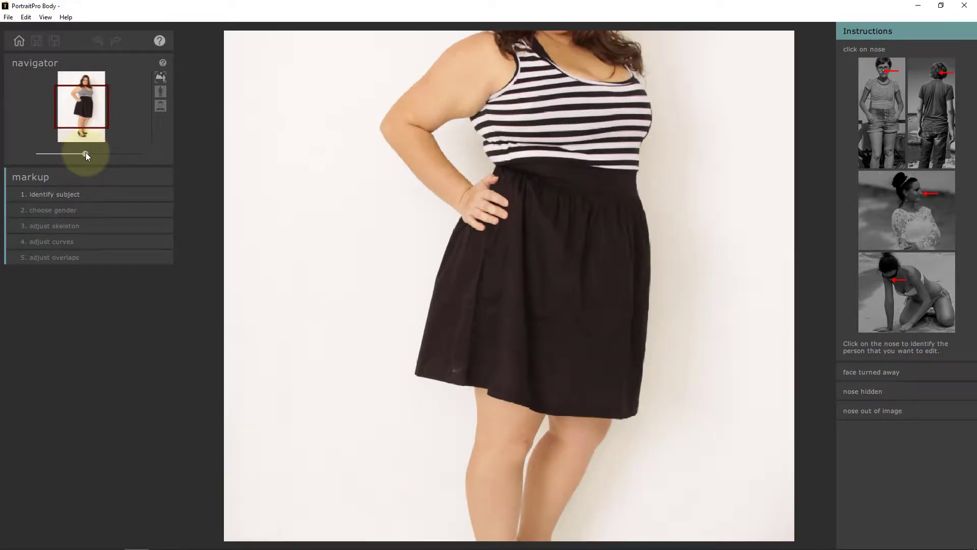
pyautogui.click(72, 97)
pyautogui.moveTo(72, 94); pyautogui.dragTo(77, 80)
pyautogui.moveTo(84, 155); pyautogui.dragTo(90, 154)
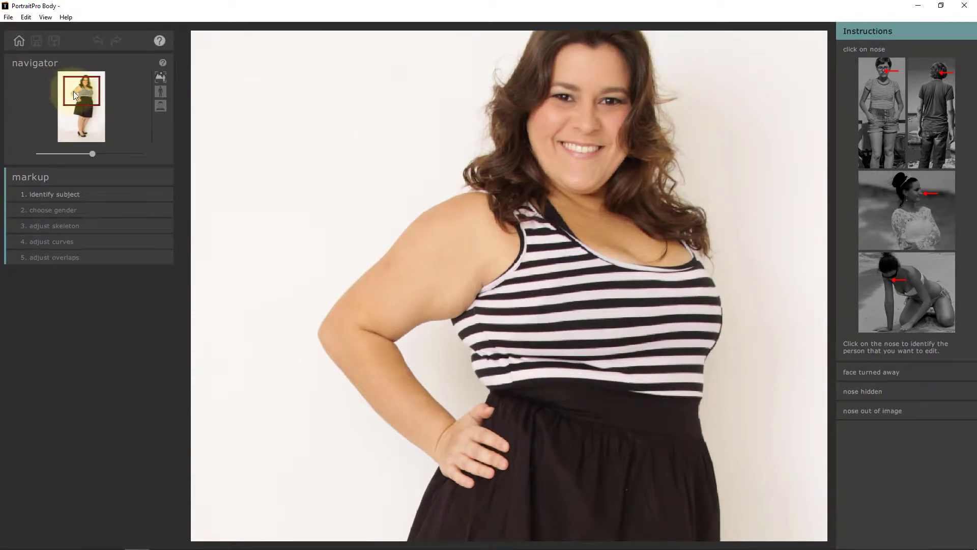
pyautogui.moveTo(74, 95); pyautogui.dragTo(77, 87)
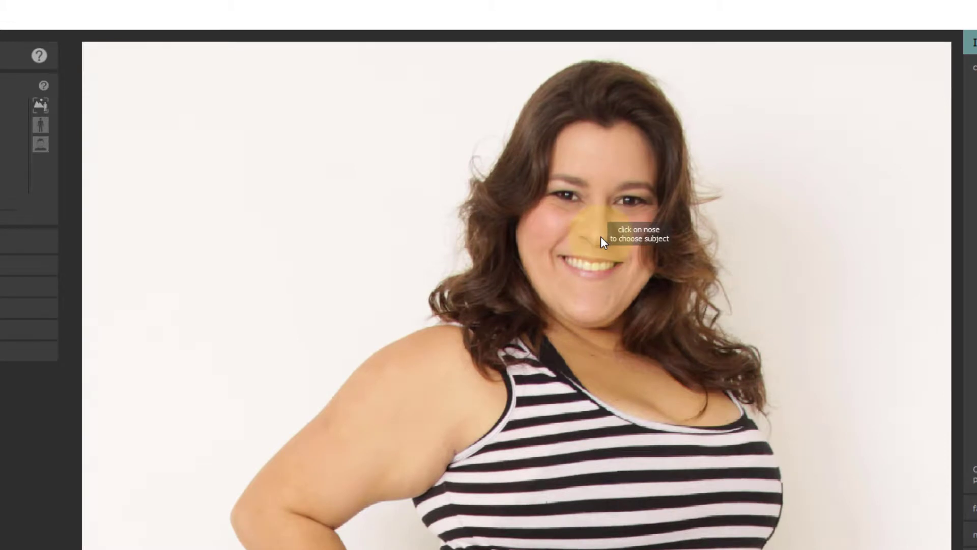
pyautogui.click(601, 236)
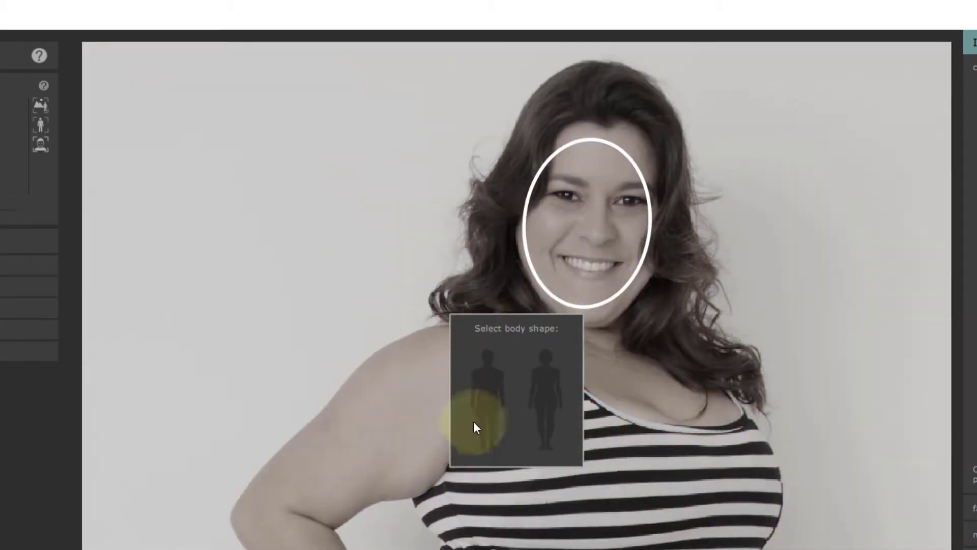
pyautogui.click(549, 369)
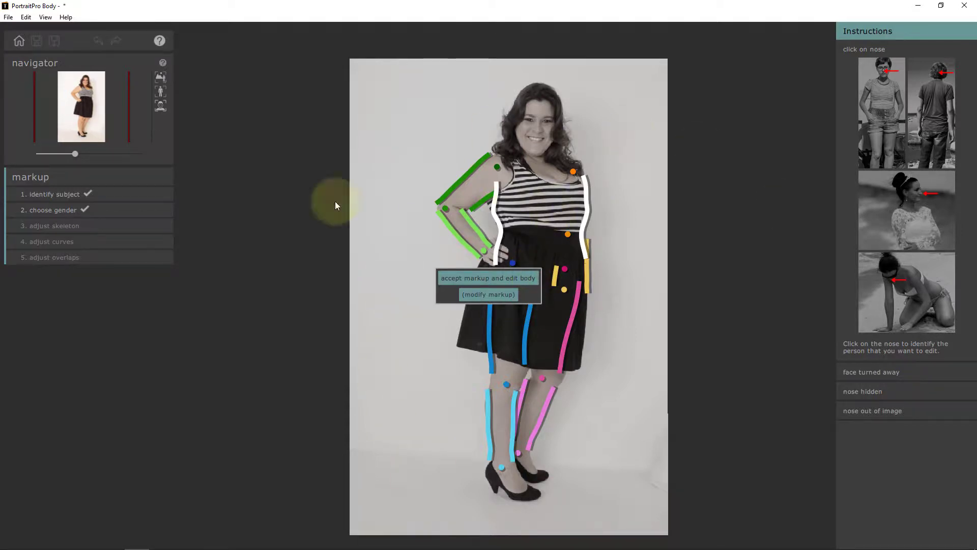
# Accept the suggested body markup, and reshape the whole figure with strongly raised slim and curvy, slightly lowered lift and slightly raised tall settings
pyautogui.click(527, 279)
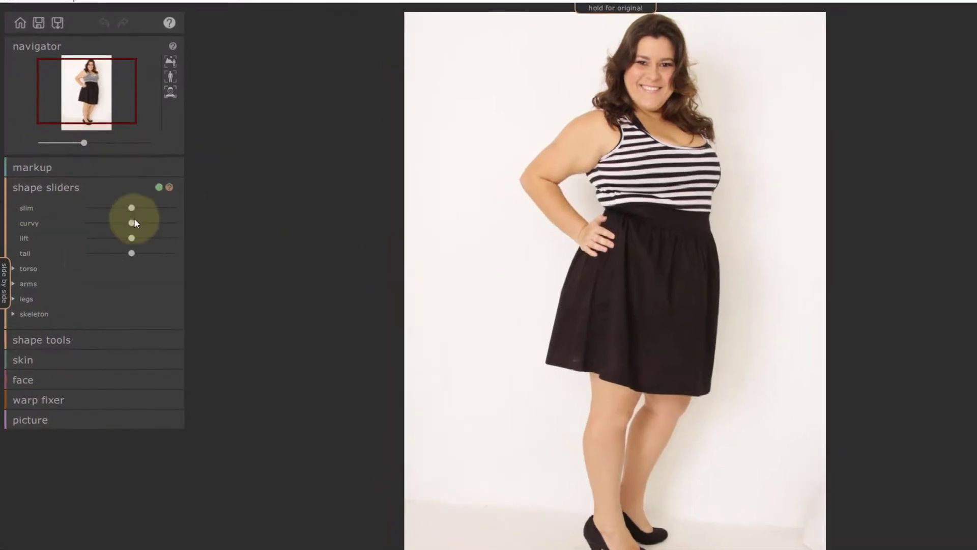
pyautogui.moveTo(134, 206); pyautogui.dragTo(168, 209)
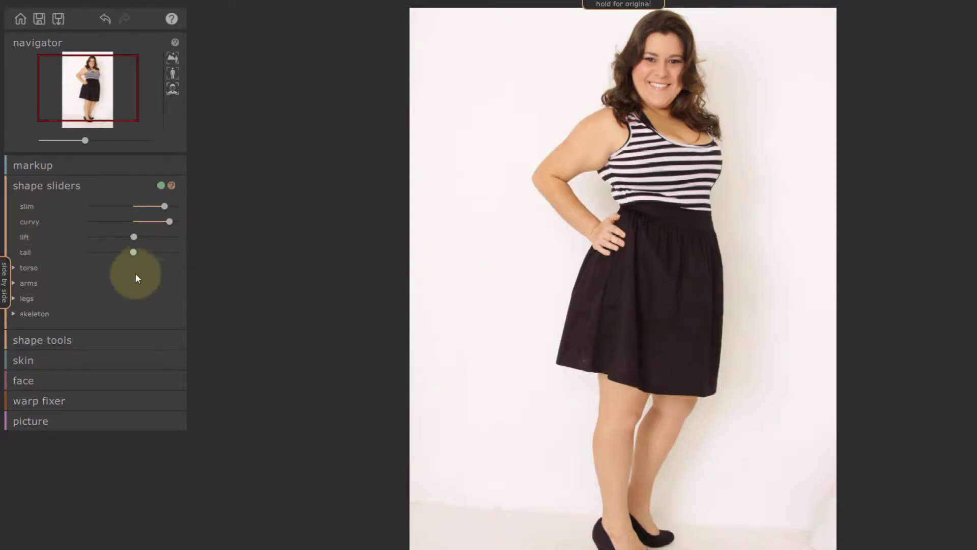
pyautogui.click(133, 237)
pyautogui.moveTo(130, 237); pyautogui.dragTo(142, 250)
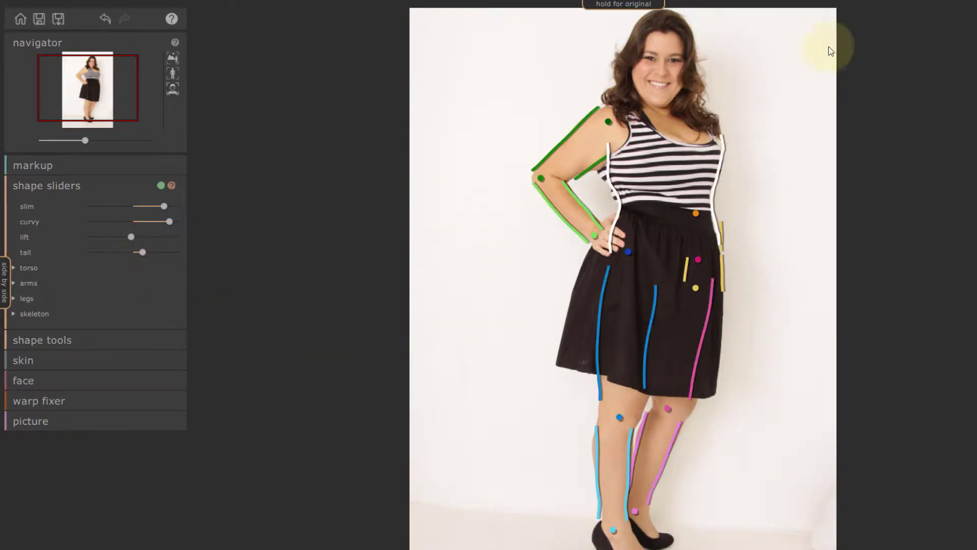
# Slim the torso by lowering its master, chest, waist, hips and abdomen settings, taking the hips to the minimum
pyautogui.click(15, 269)
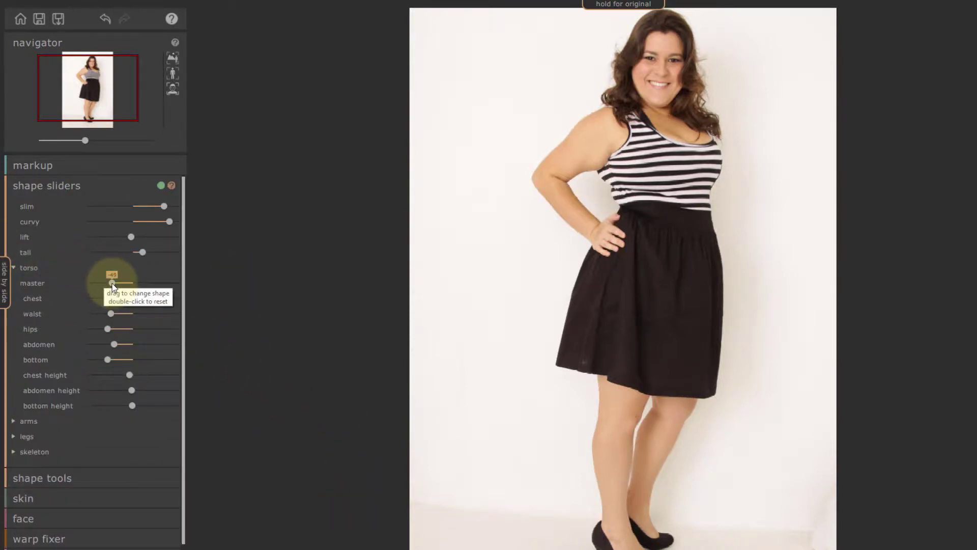
pyautogui.moveTo(112, 283); pyautogui.dragTo(105, 283)
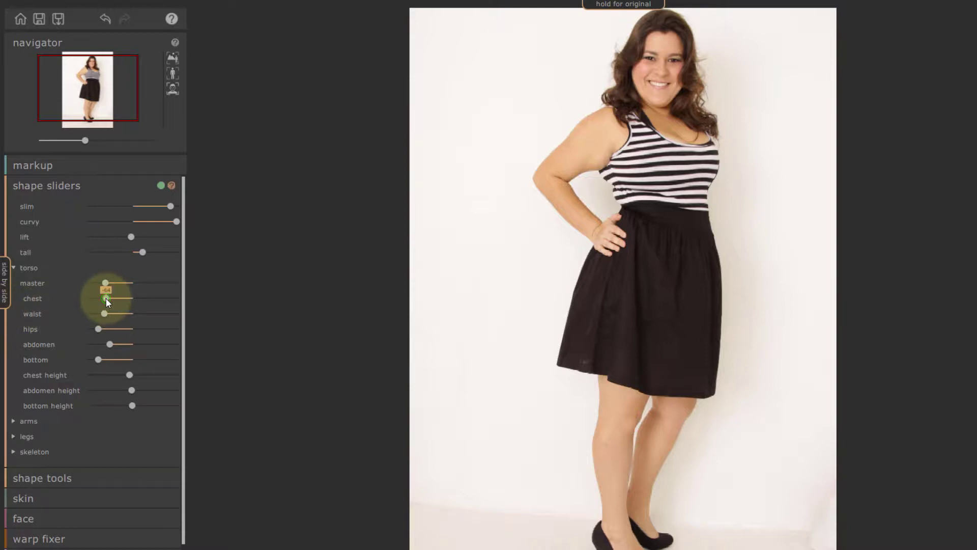
pyautogui.moveTo(106, 298); pyautogui.dragTo(98, 297)
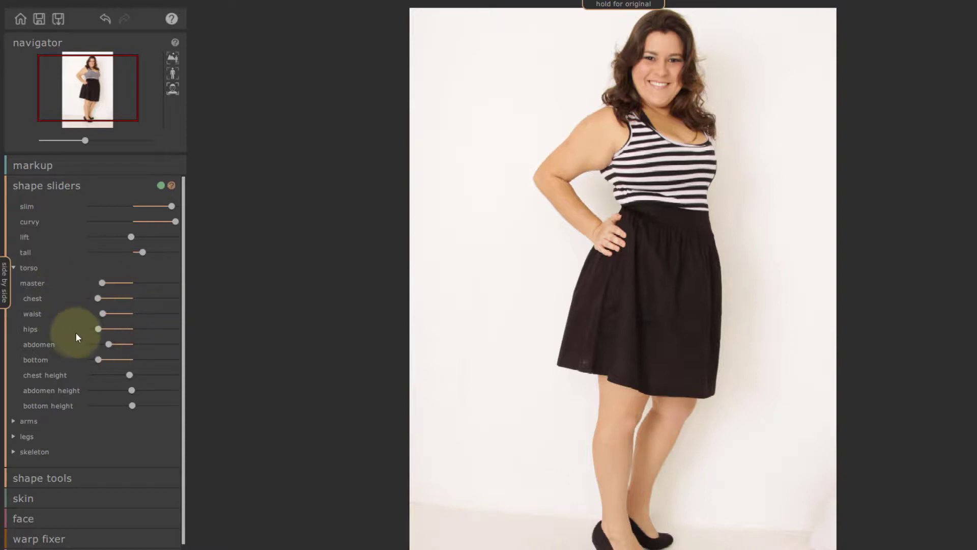
pyautogui.moveTo(103, 314)
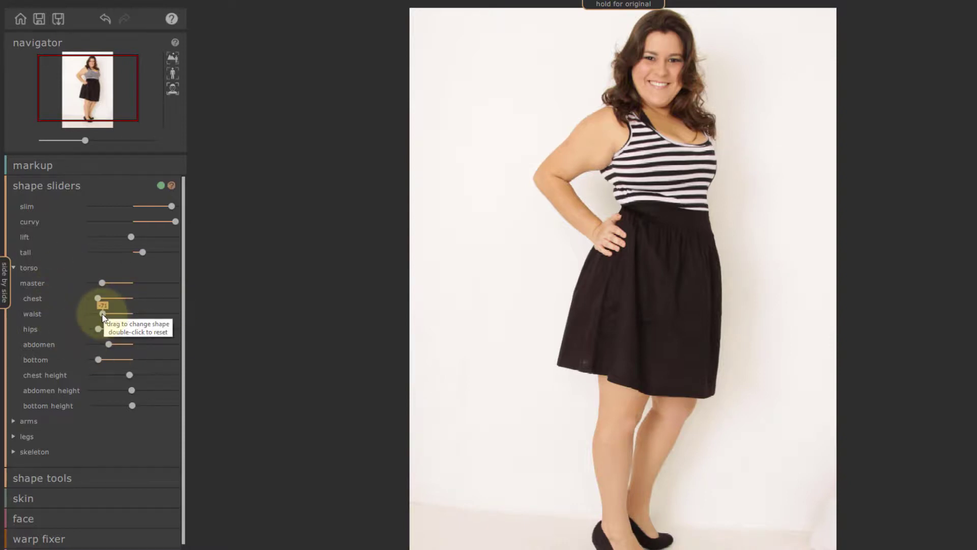
pyautogui.moveTo(102, 314); pyautogui.dragTo(99, 316)
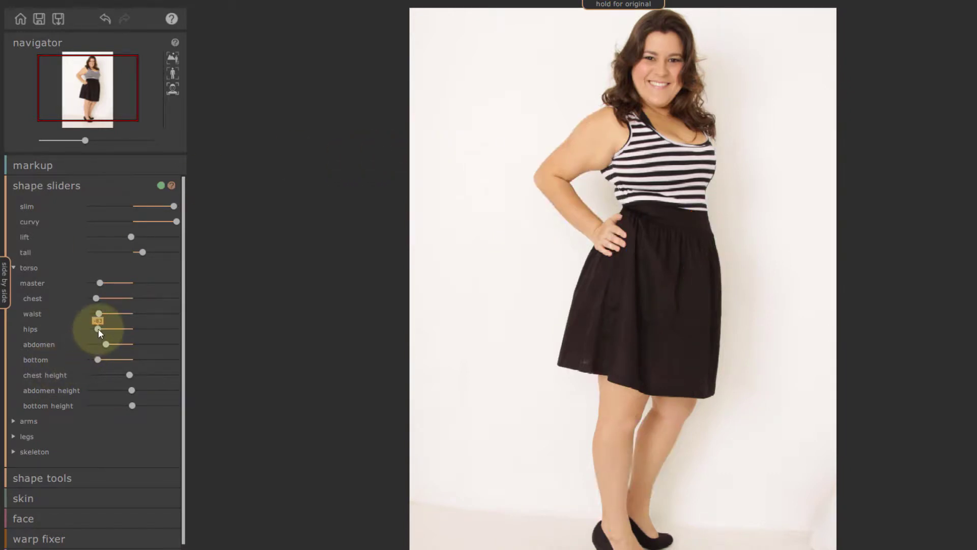
pyautogui.moveTo(98, 328); pyautogui.dragTo(88, 331)
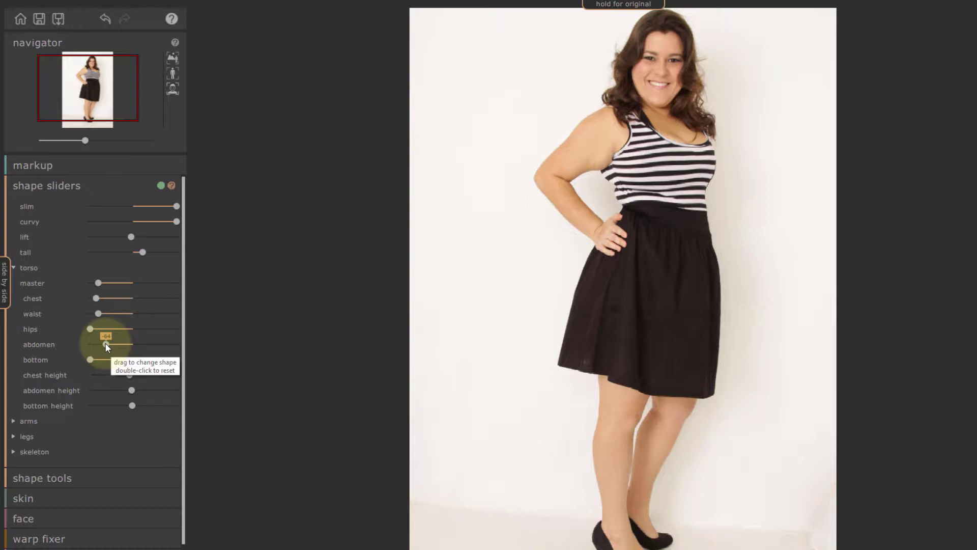
pyautogui.moveTo(105, 343); pyautogui.dragTo(104, 343)
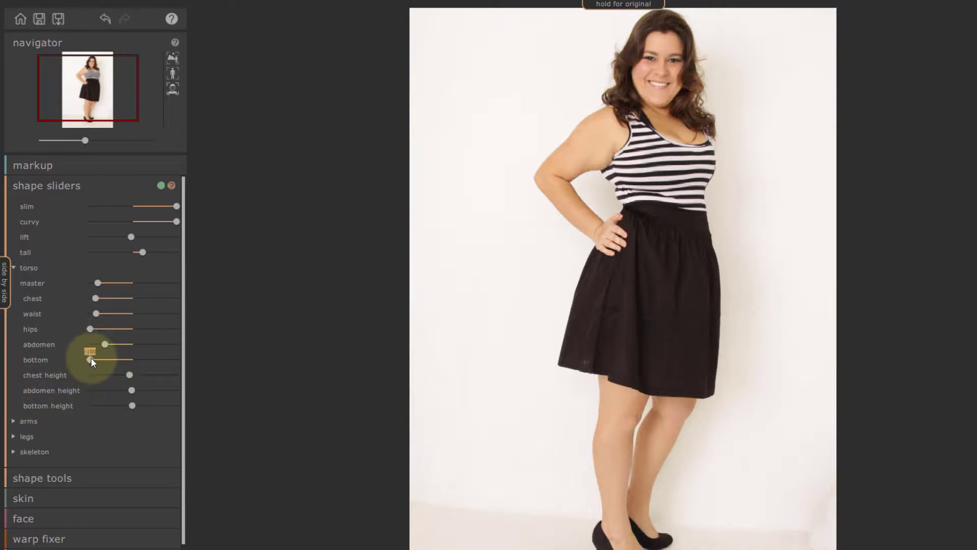
# Fine-tune the chest height and slightly lower the abdomen height and bottom height of the torso
pyautogui.click(129, 376)
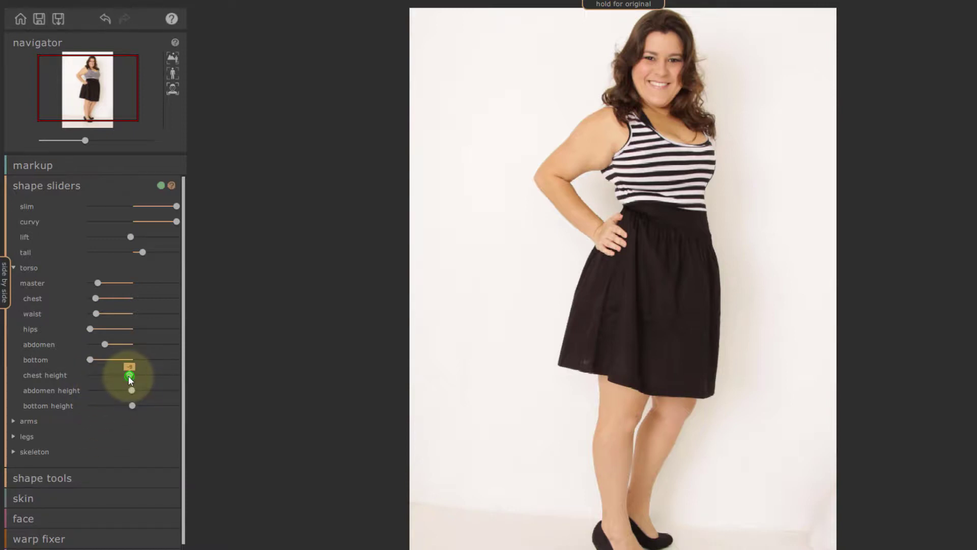
pyautogui.moveTo(129, 377)
pyautogui.mouseDown()
pyautogui.moveTo(97, 377)
pyautogui.moveTo(130, 375)
pyautogui.mouseUp()
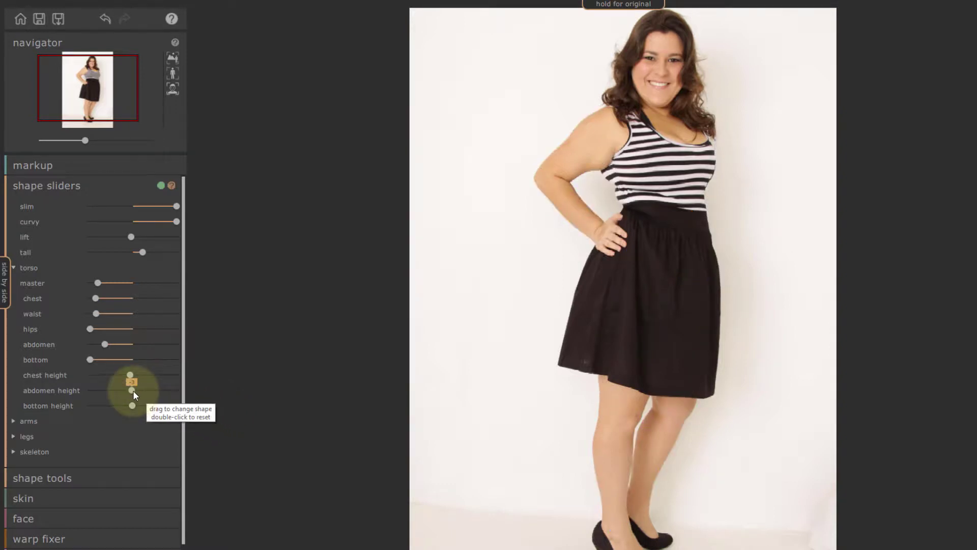
pyautogui.moveTo(132, 390)
pyautogui.mouseDown()
pyautogui.moveTo(113, 392)
pyautogui.moveTo(125, 404)
pyautogui.mouseUp()
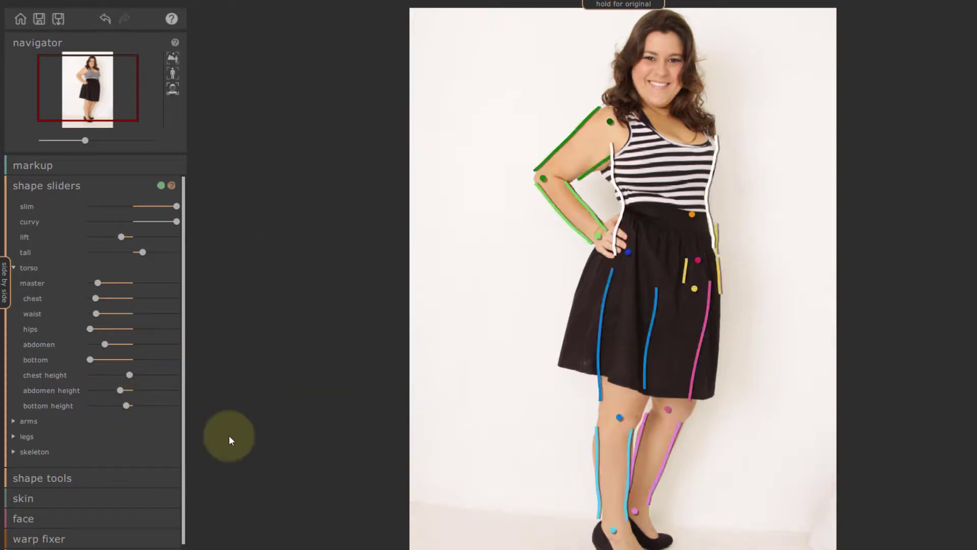
# Slim the arms with the arms master setting, taking the left arm to the minimum and giving the right arm a milder reduction
pyautogui.scroll(-1, 111, 440)
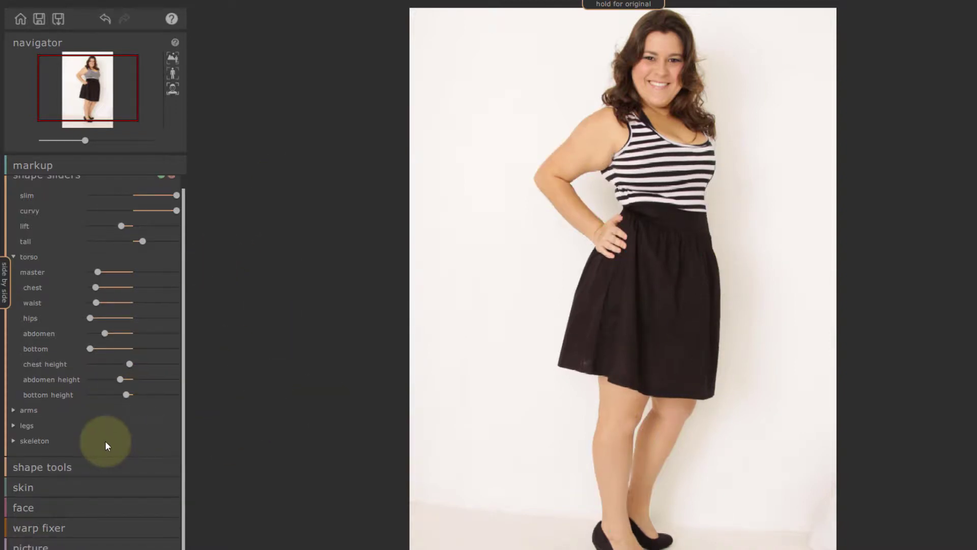
pyautogui.click(13, 410)
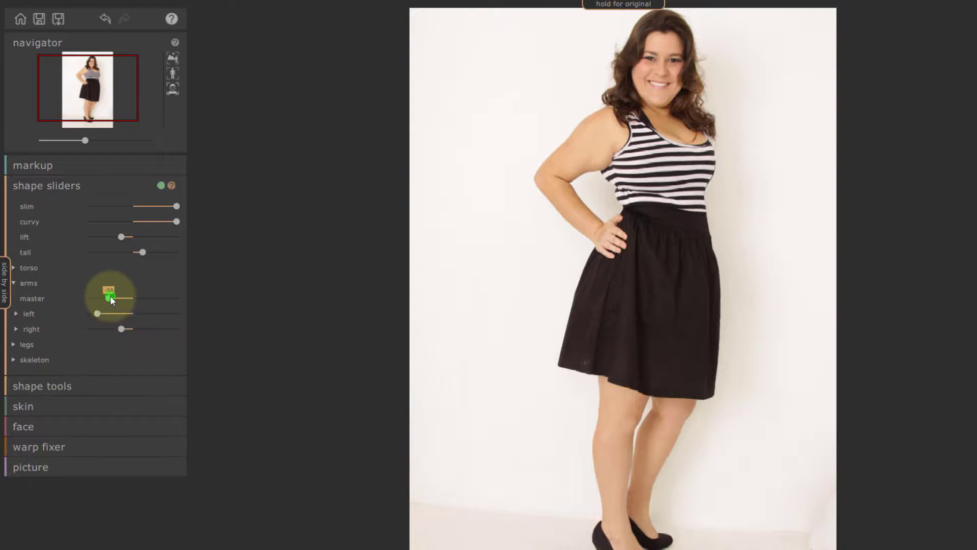
pyautogui.moveTo(110, 297); pyautogui.dragTo(95, 300)
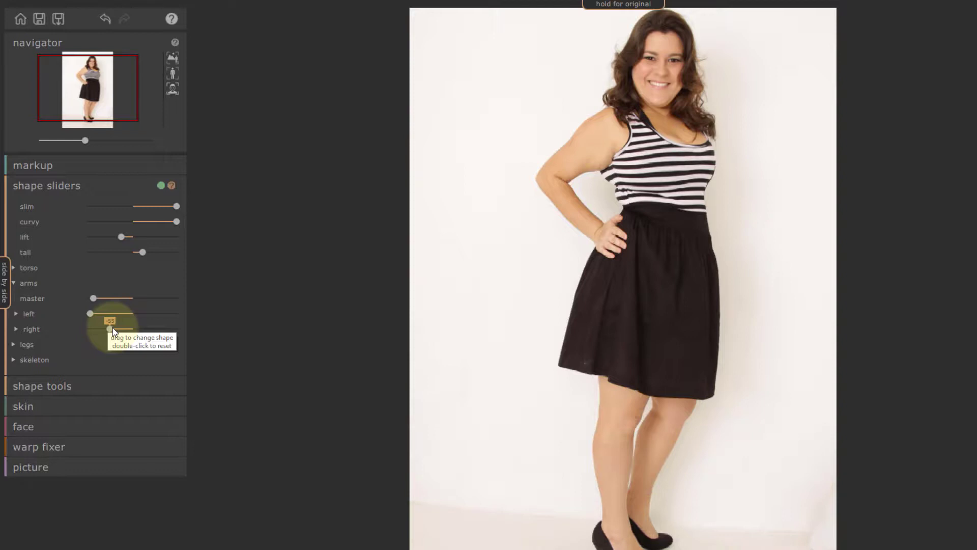
pyautogui.moveTo(113, 330); pyautogui.dragTo(100, 331)
pyautogui.moveTo(103, 334); pyautogui.dragTo(106, 335)
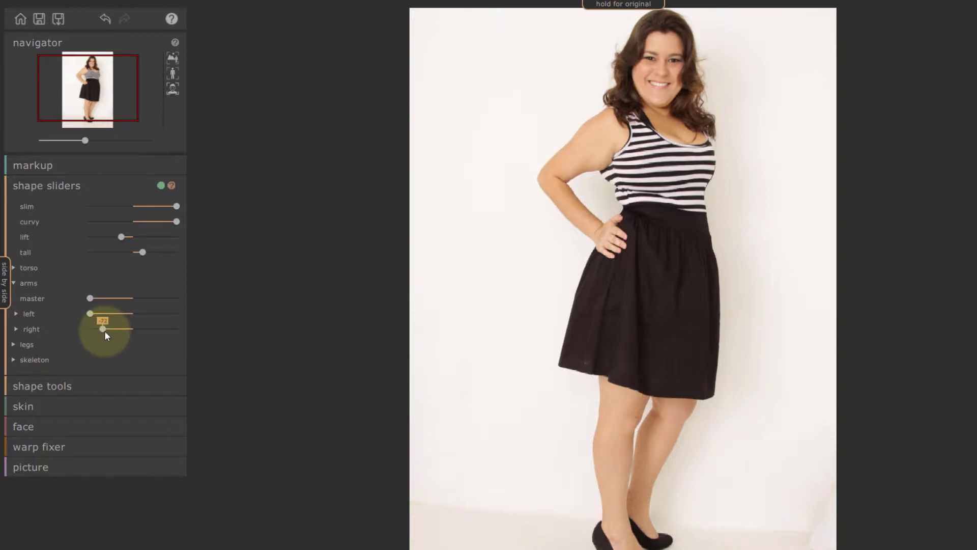
pyautogui.moveTo(106, 335); pyautogui.dragTo(109, 335)
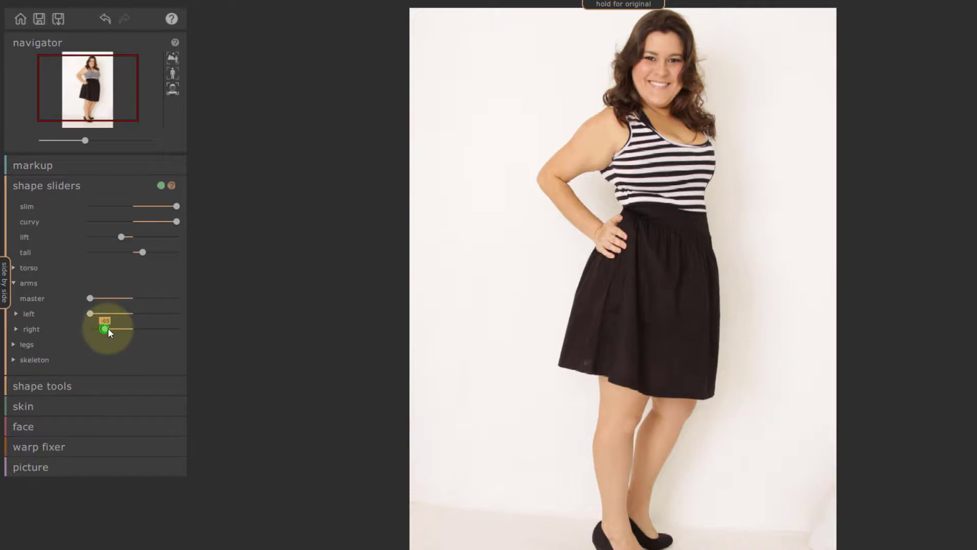
pyautogui.moveTo(108, 329); pyautogui.dragTo(107, 328)
pyautogui.moveTo(108, 329); pyautogui.dragTo(115, 329)
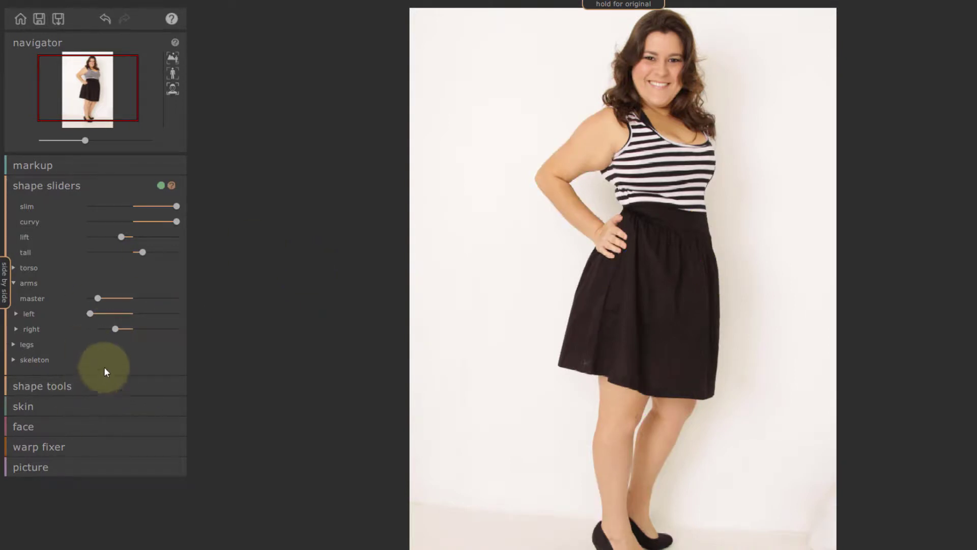
# Slim both legs together by strongly lowering the legs master setting
pyautogui.click(14, 346)
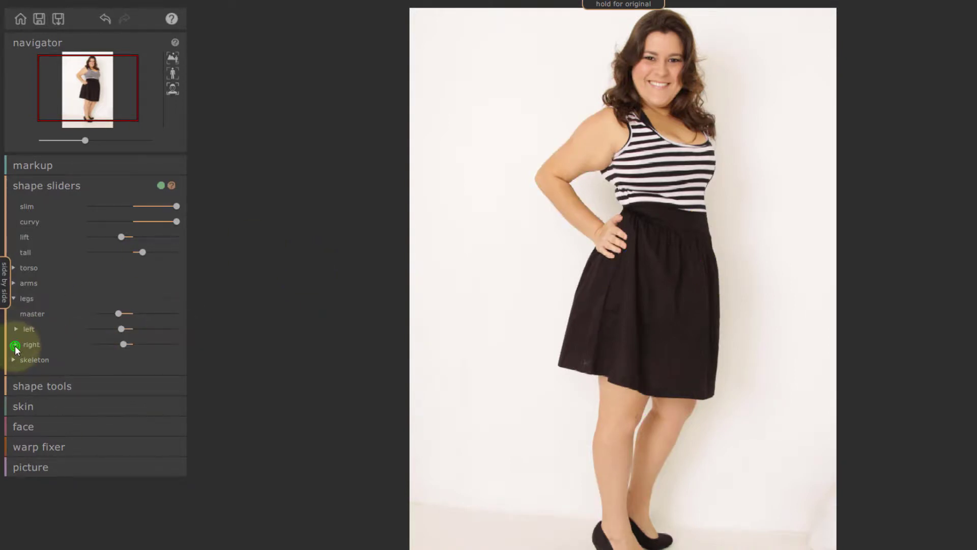
pyautogui.click(119, 313)
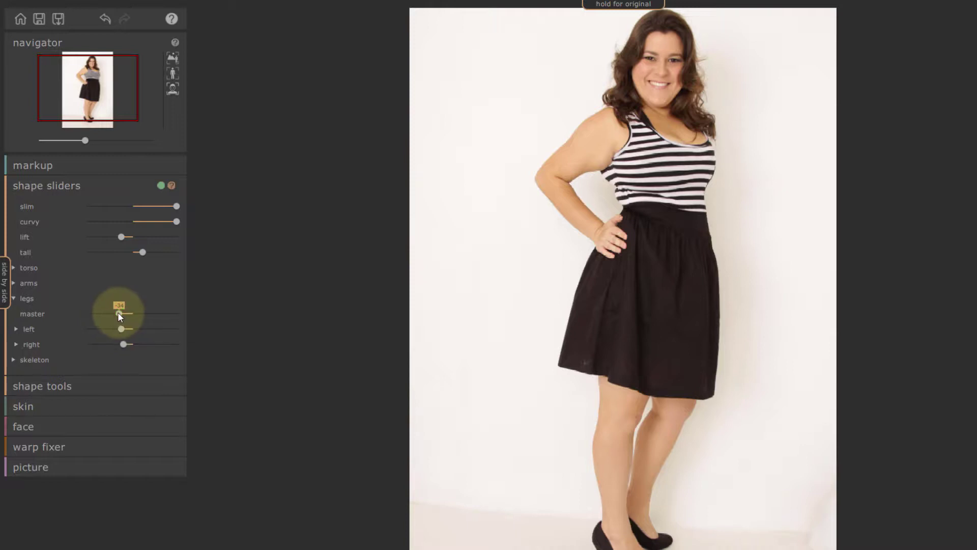
pyautogui.moveTo(117, 313); pyautogui.dragTo(100, 313)
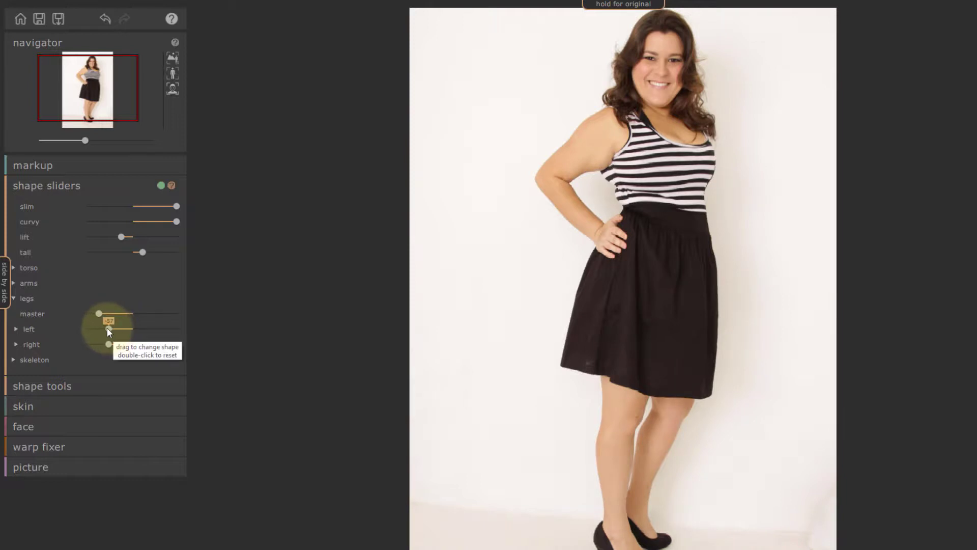
# Fine-tune the left elbow in the skeleton settings to about 53
pyautogui.click(13, 362)
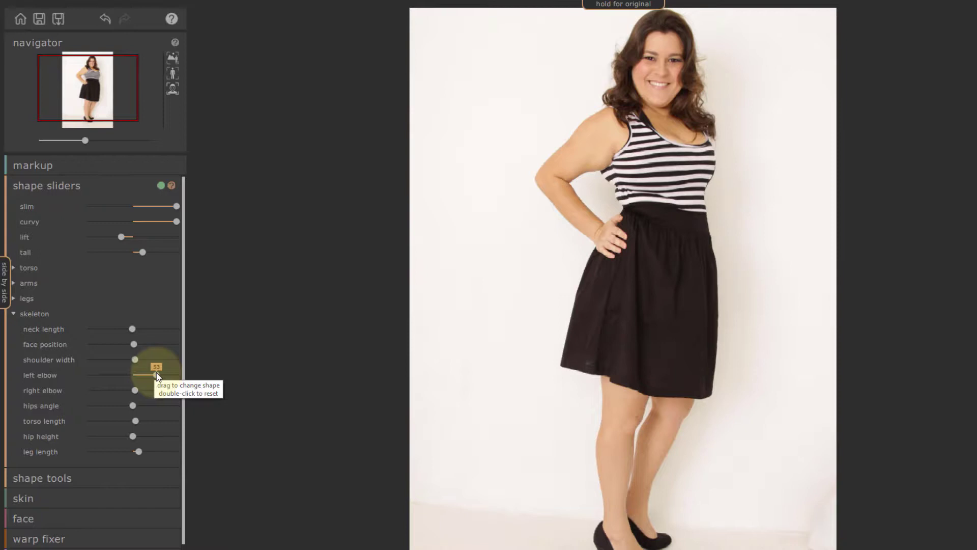
pyautogui.click(156, 375)
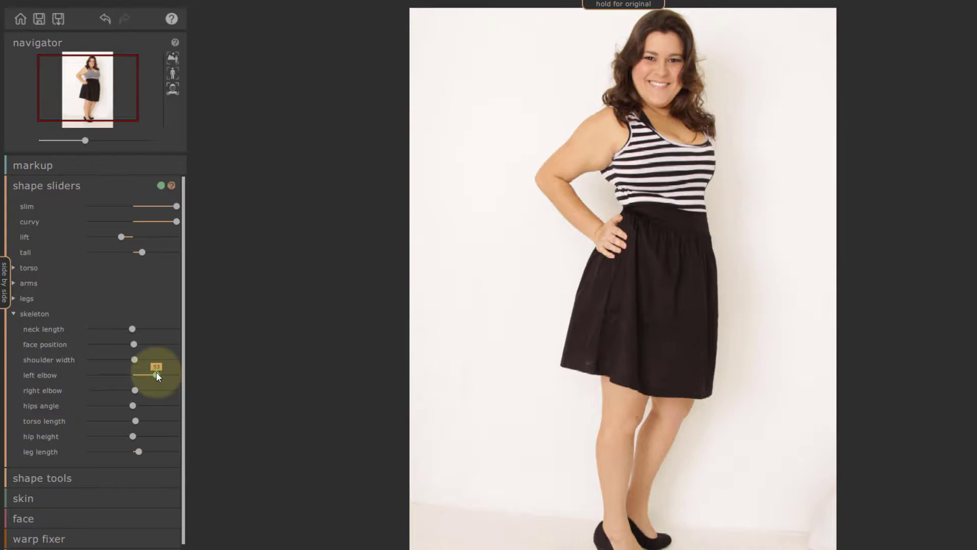
pyautogui.moveTo(156, 374)
pyautogui.mouseDown()
pyautogui.moveTo(167, 375)
pyautogui.moveTo(149, 375)
pyautogui.moveTo(157, 375)
pyautogui.mouseUp()
# Refine the face by slightly increasing the face shape and smile settings
pyautogui.scroll(-1, 68, 453)
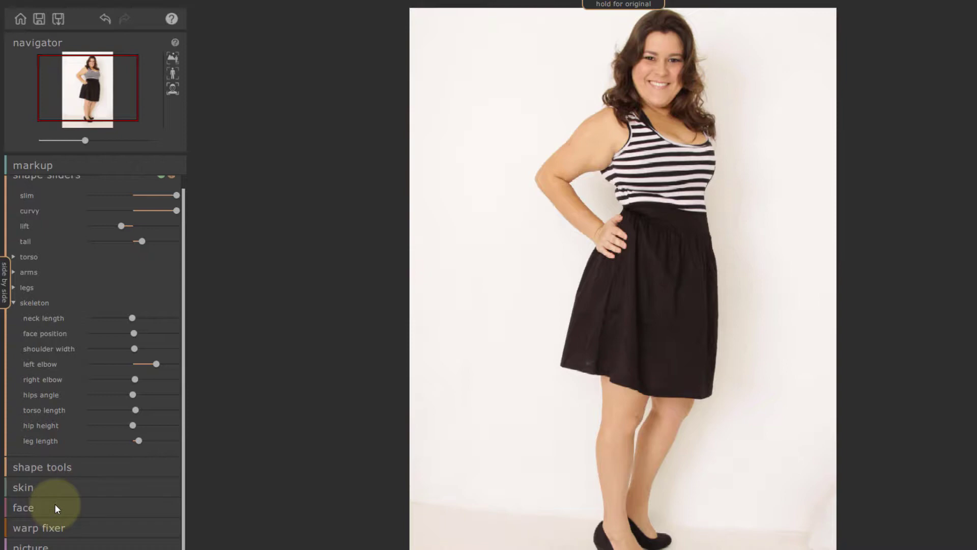
pyautogui.click(65, 478)
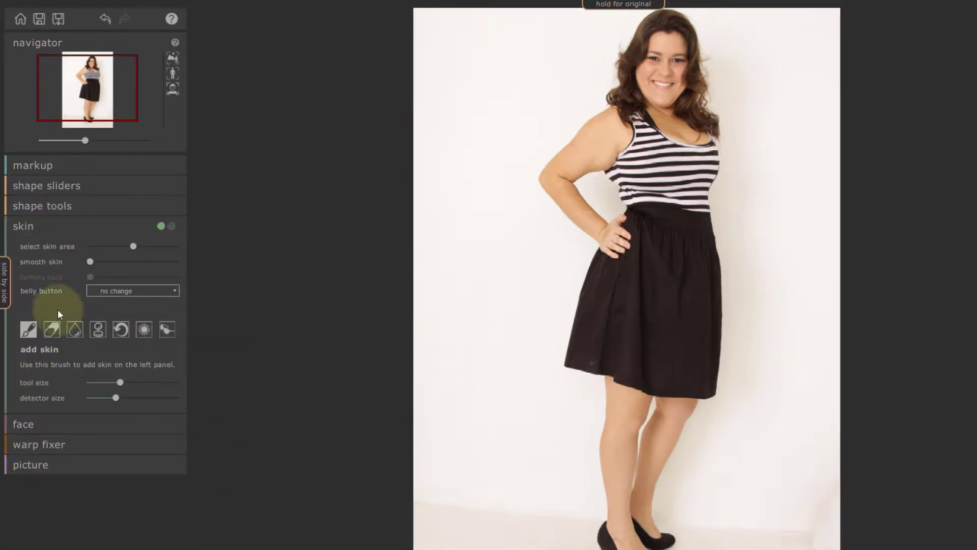
pyautogui.click(32, 423)
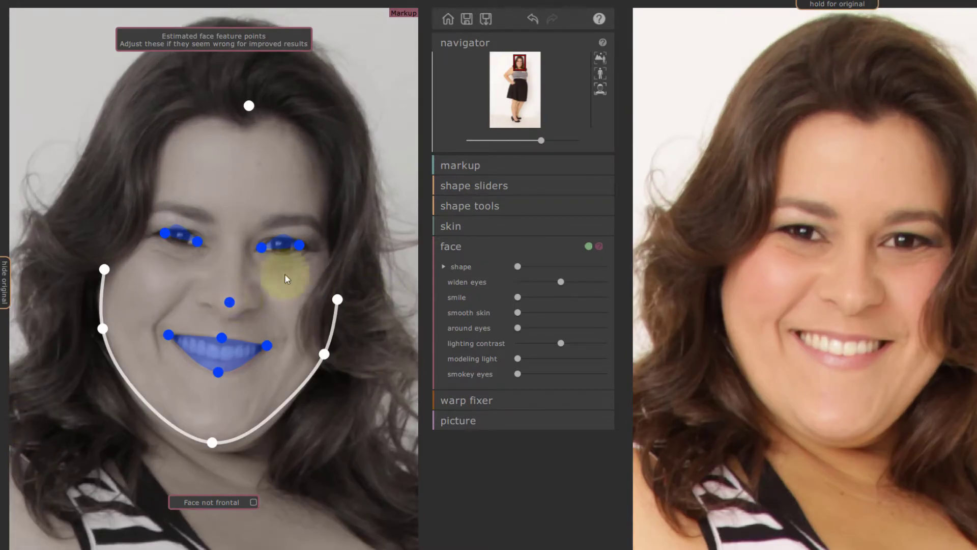
pyautogui.click(542, 140)
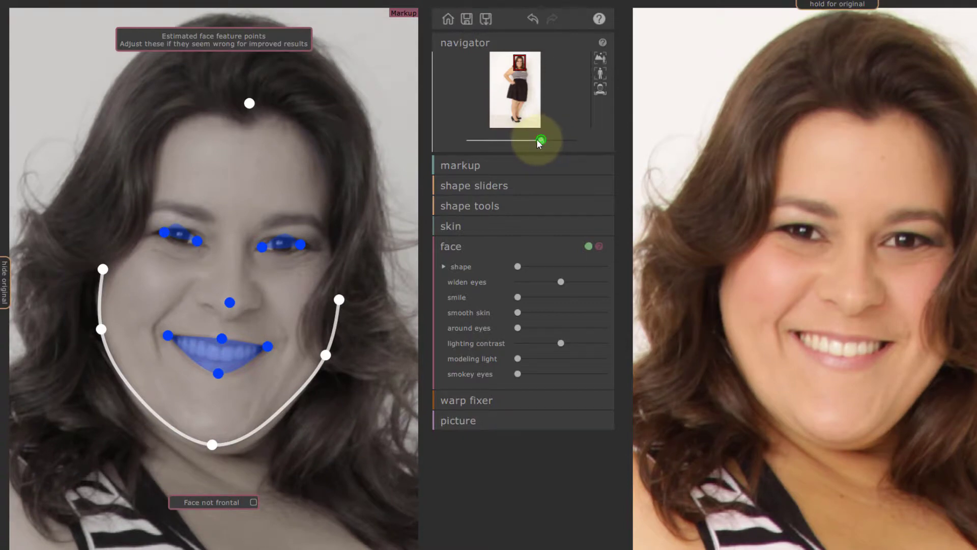
pyautogui.moveTo(539, 140); pyautogui.dragTo(535, 140)
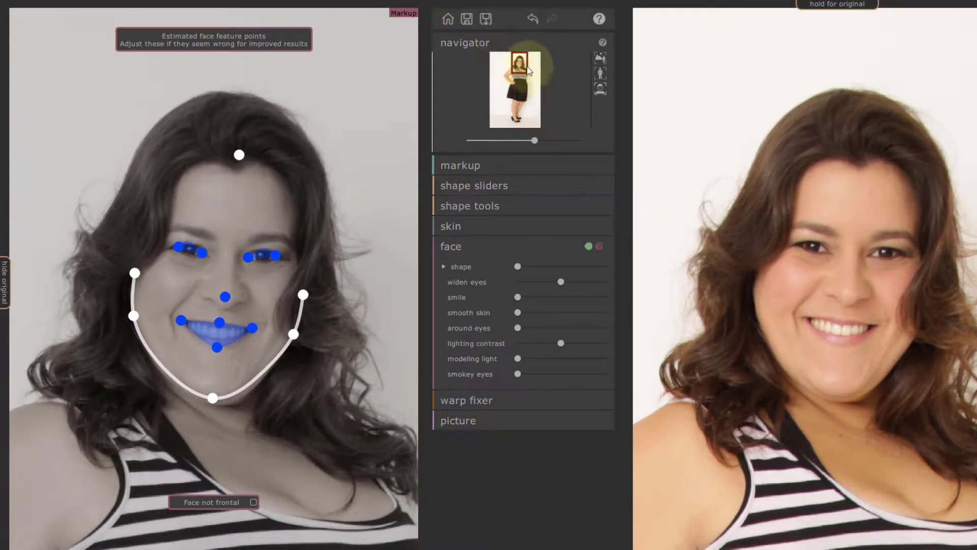
pyautogui.moveTo(520, 62); pyautogui.dragTo(519, 64)
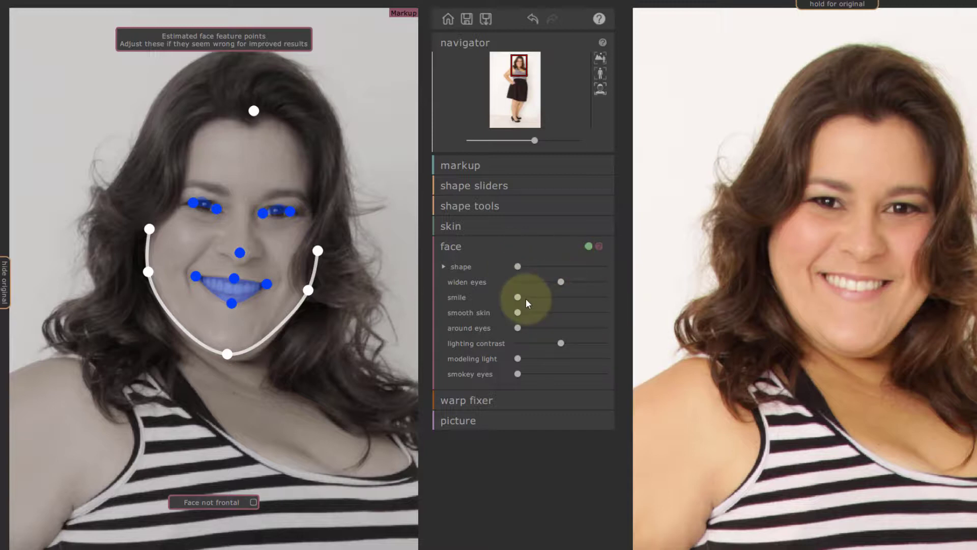
pyautogui.click(519, 265)
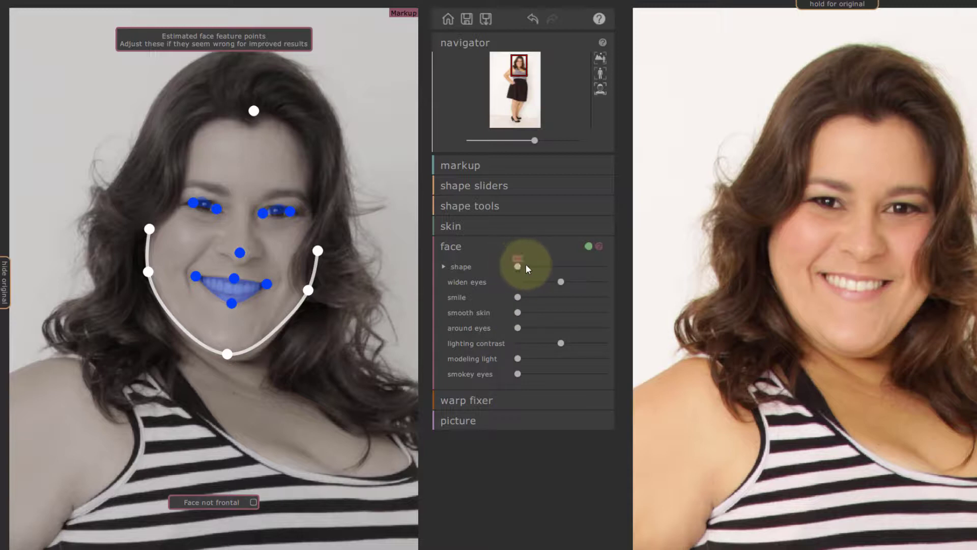
pyautogui.moveTo(532, 262); pyautogui.dragTo(531, 297)
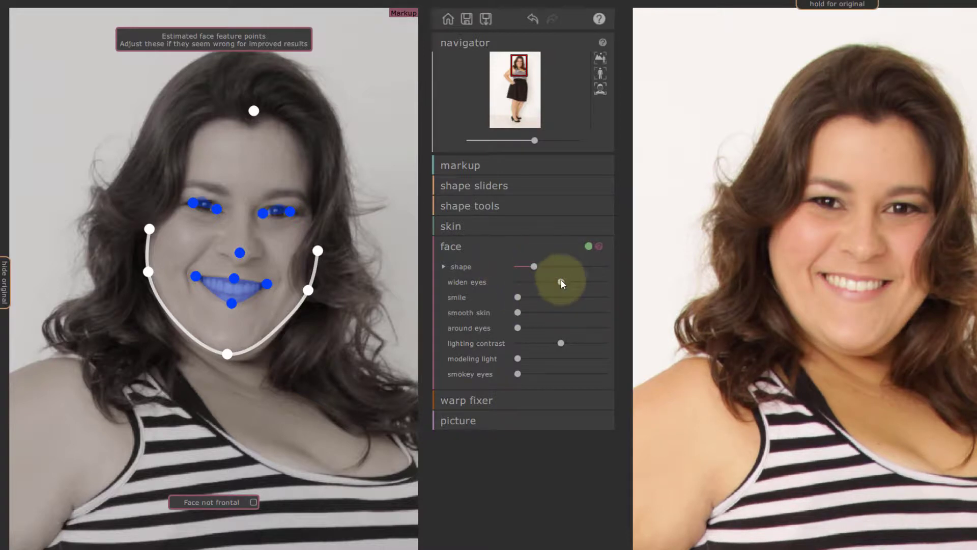
pyautogui.moveTo(518, 298); pyautogui.dragTo(532, 297)
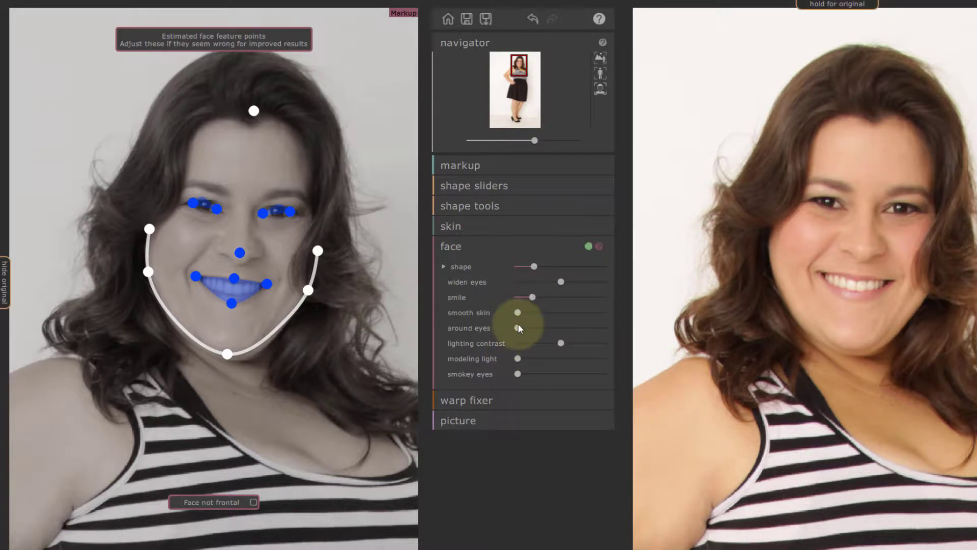
pyautogui.moveTo(518, 327)
pyautogui.mouseDown()
pyautogui.moveTo(554, 332)
pyautogui.moveTo(517, 329)
pyautogui.mouseUp()
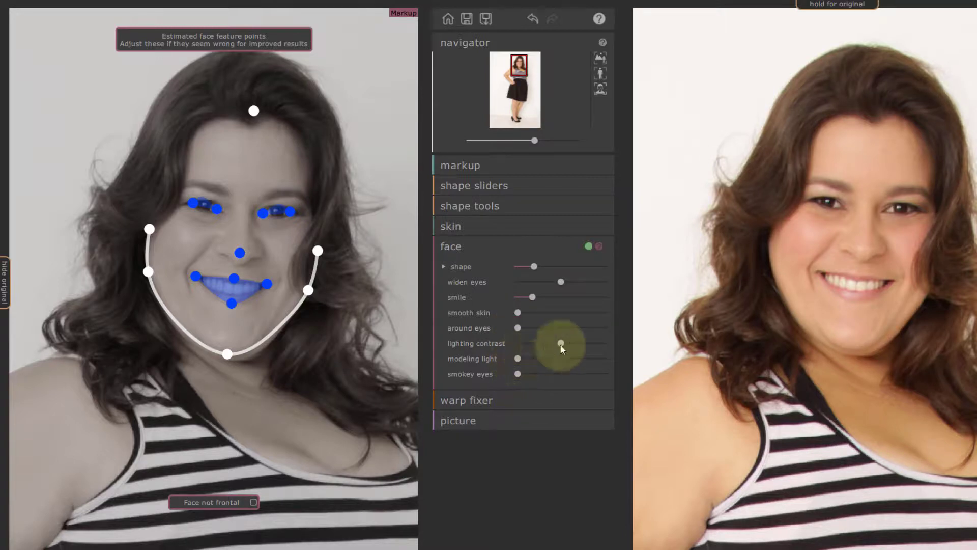
# Compare the reshaped body with the original side by side, switching the edited picture between its original and enhanced states
pyautogui.click(491, 400)
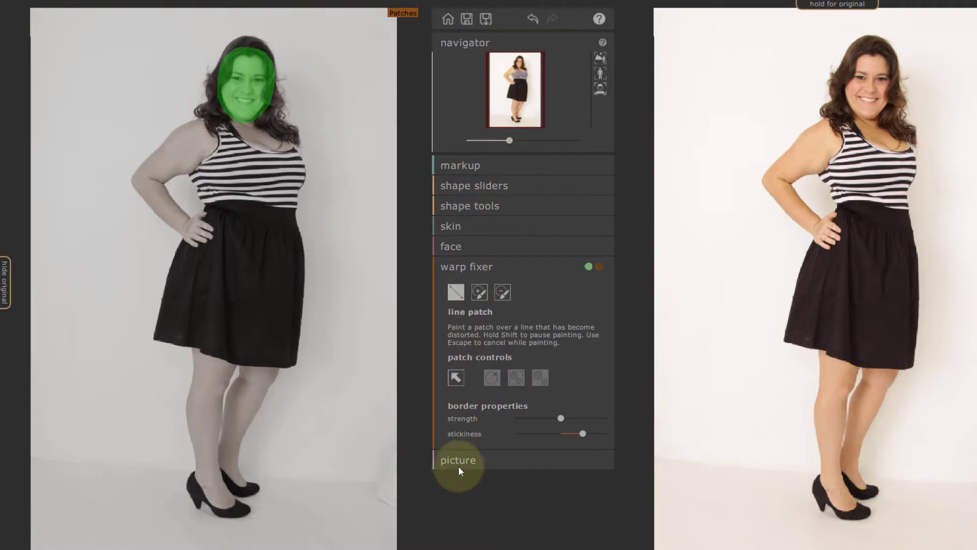
pyautogui.click(510, 194)
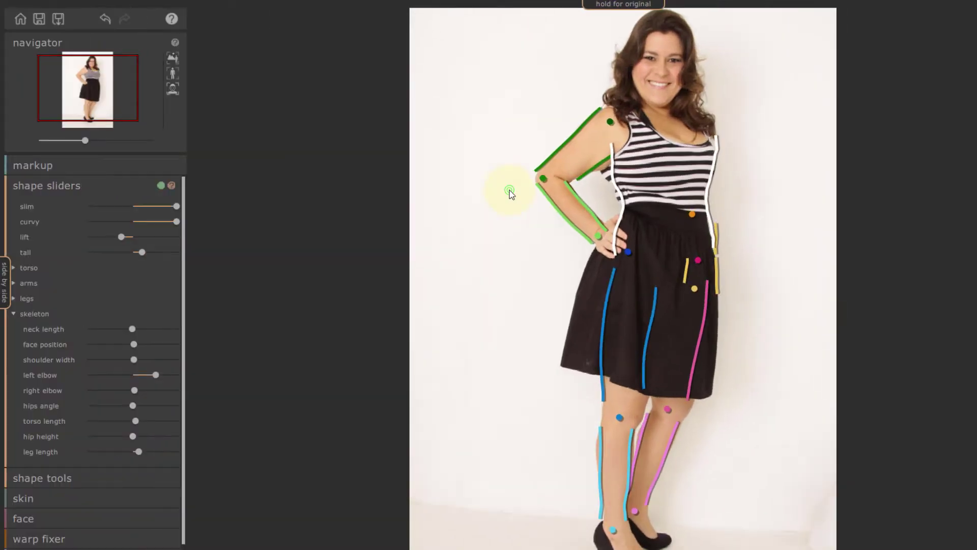
pyautogui.click(3, 284)
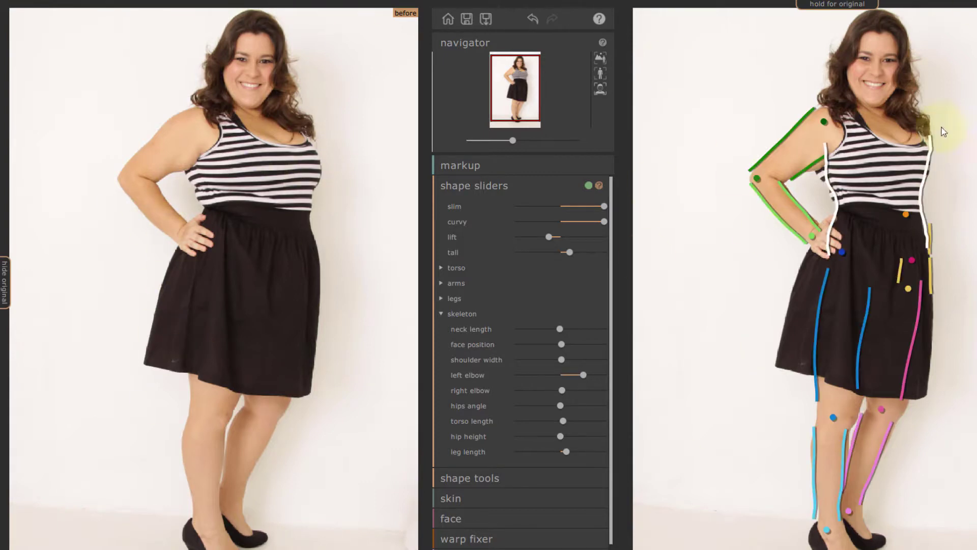
pyautogui.click(831, 6)
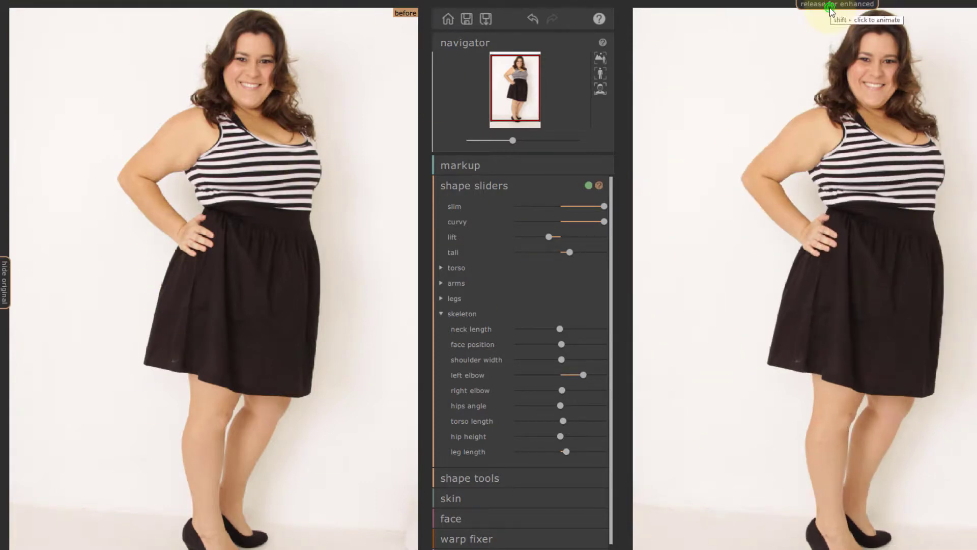
pyautogui.click(831, 6)
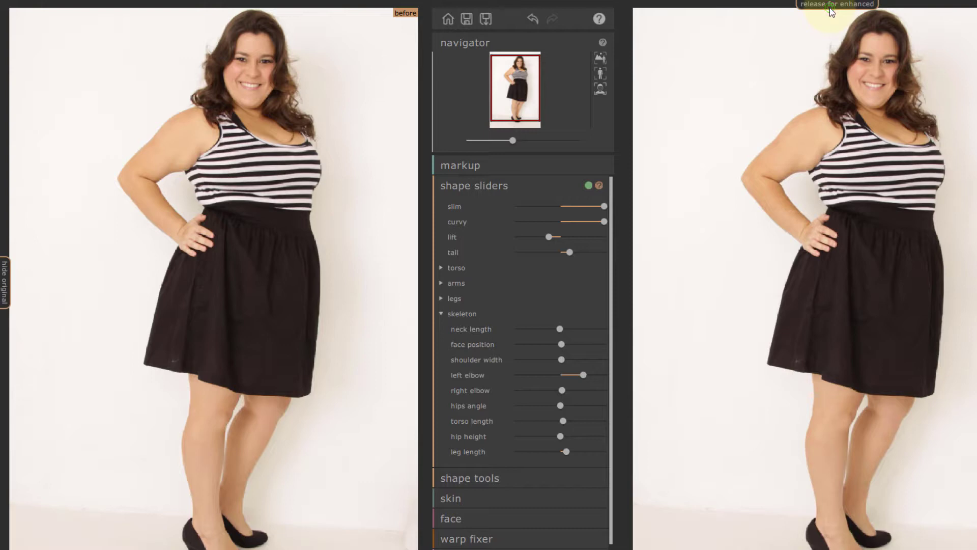
pyautogui.click(831, 6)
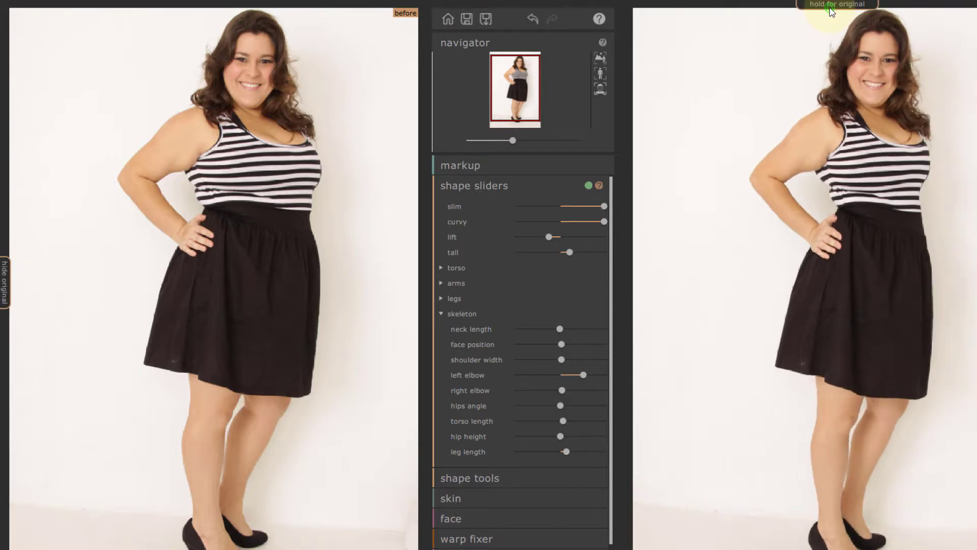
pyautogui.click(831, 6)
pyautogui.click(831, 6)
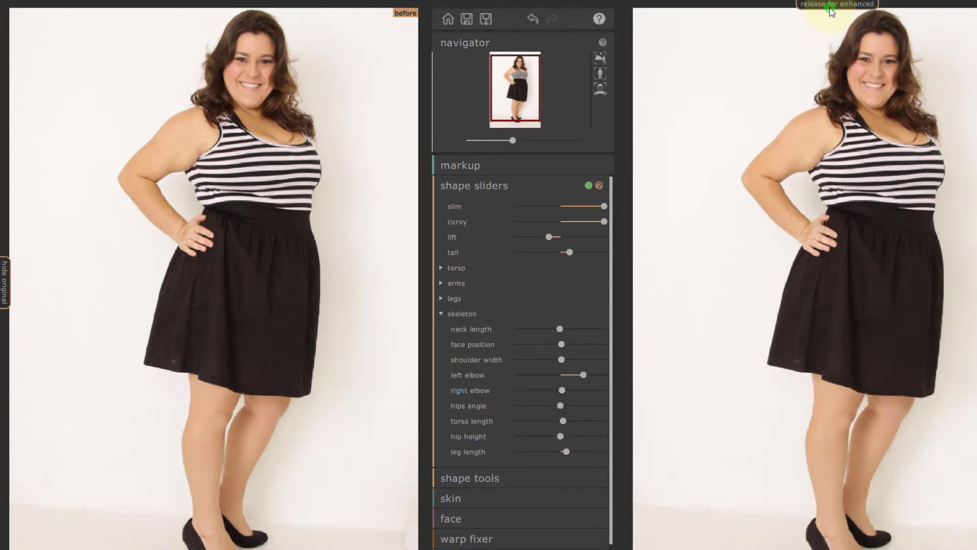
# Return to the single-picture view and check the enhanced portrait against the original there
pyautogui.click(3, 286)
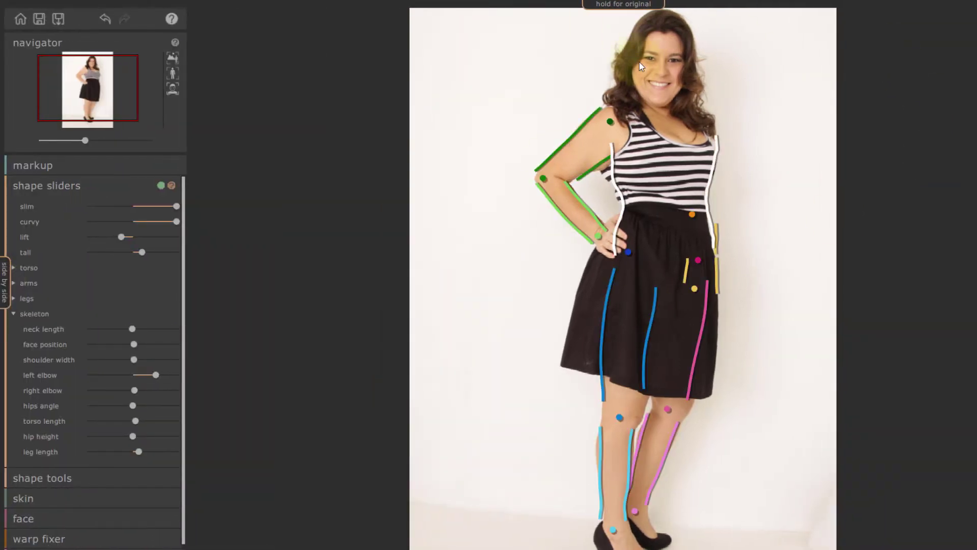
pyautogui.click(619, 6)
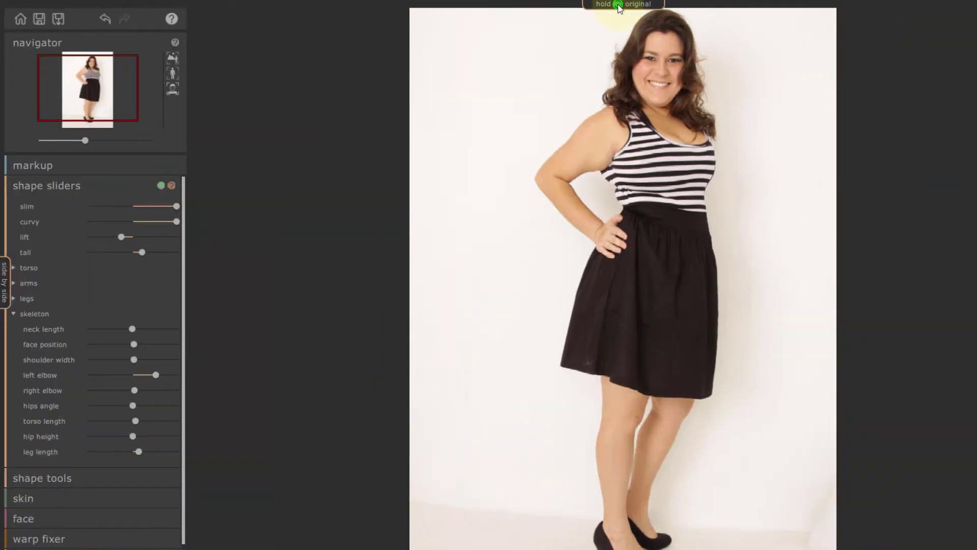
pyautogui.click(618, 5)
pyautogui.click(618, 5)
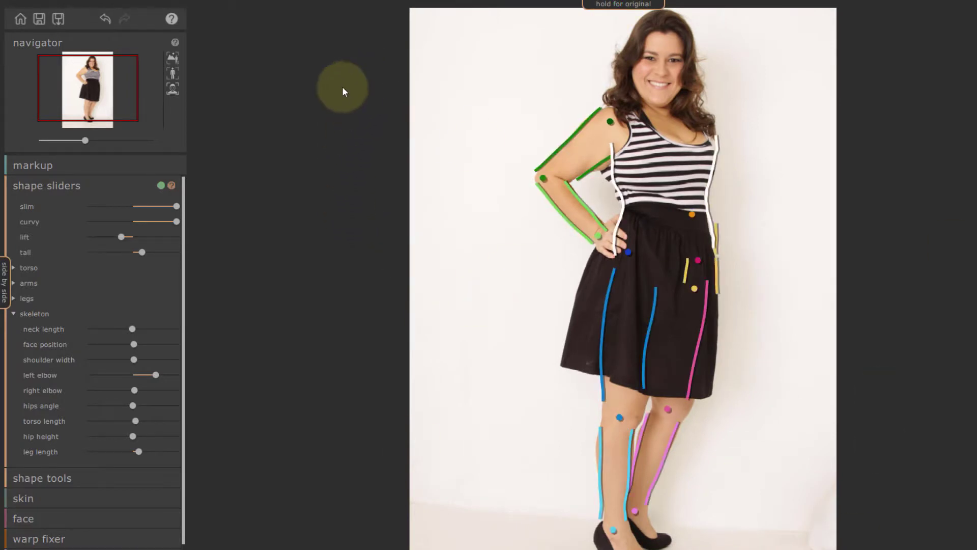
# Export the final image as a JPEG with the quality raised above the default
pyautogui.click(20, 19)
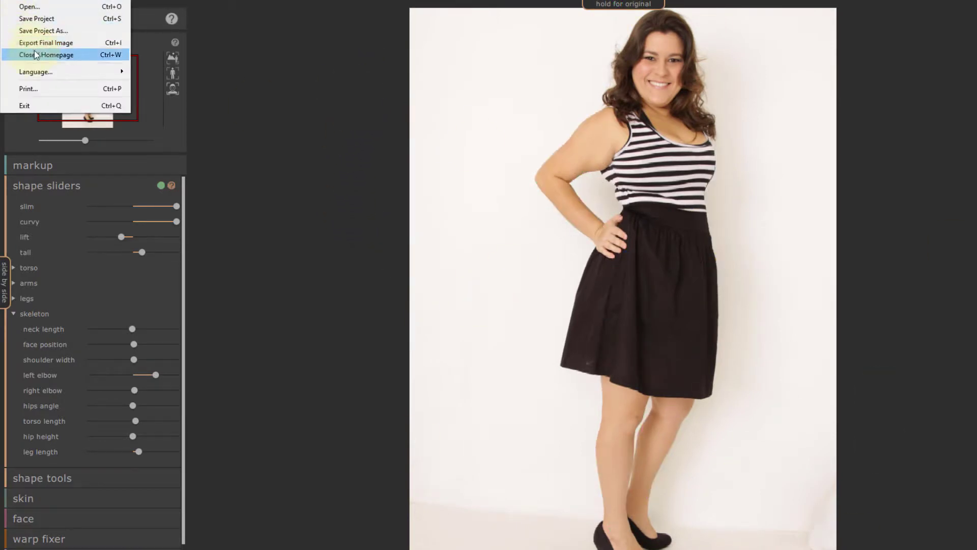
pyautogui.click(66, 43)
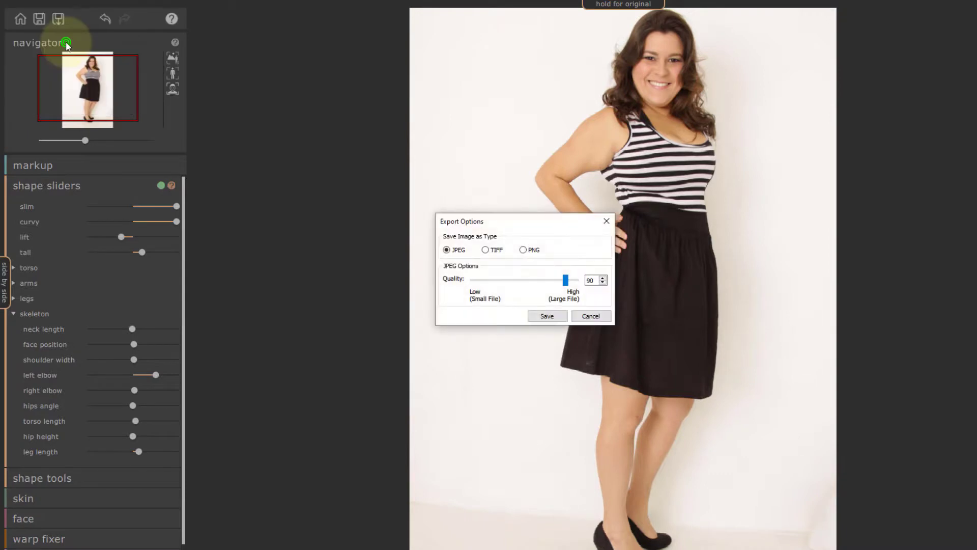
pyautogui.click(565, 280)
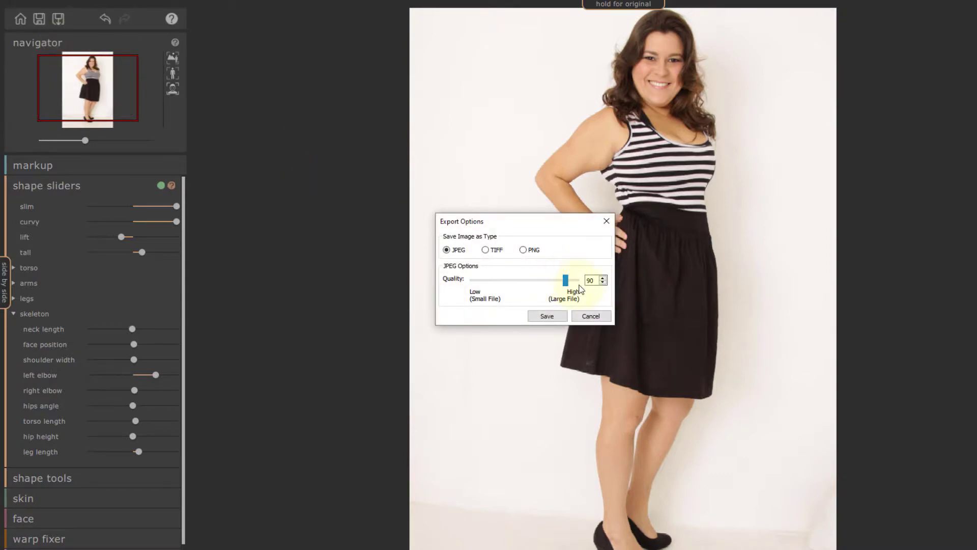
pyautogui.moveTo(567, 280); pyautogui.dragTo(576, 280)
pyautogui.click(547, 314)
pyautogui.click(548, 314)
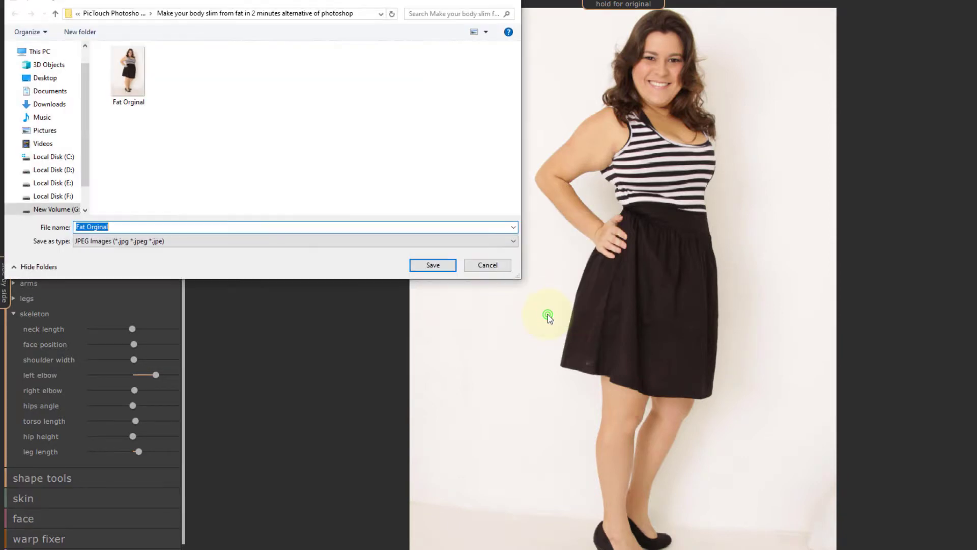
# Name the exported JPEG "Edited 1" and save it in the folder holding the original photo
pyautogui.click(176, 227)
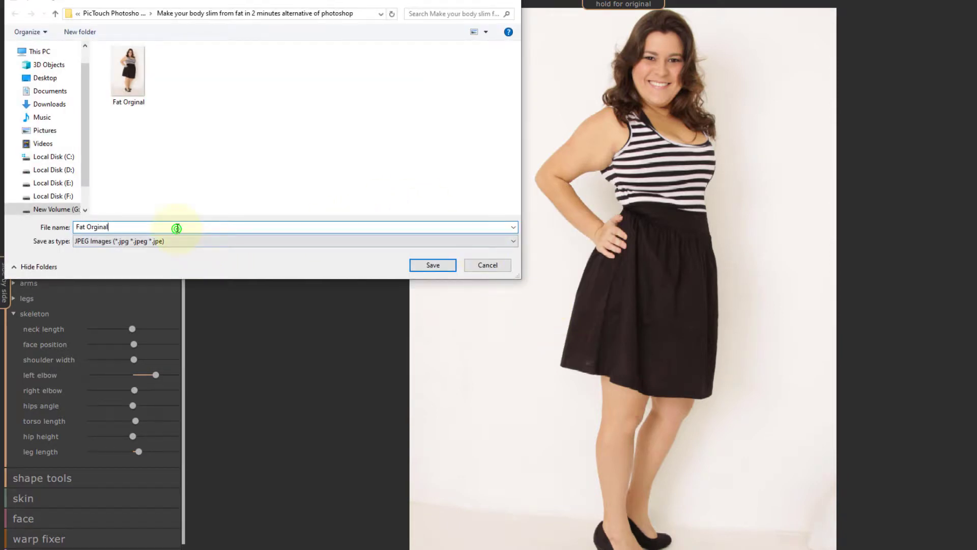
pyautogui.moveTo(177, 227); pyautogui.dragTo(80, 243)
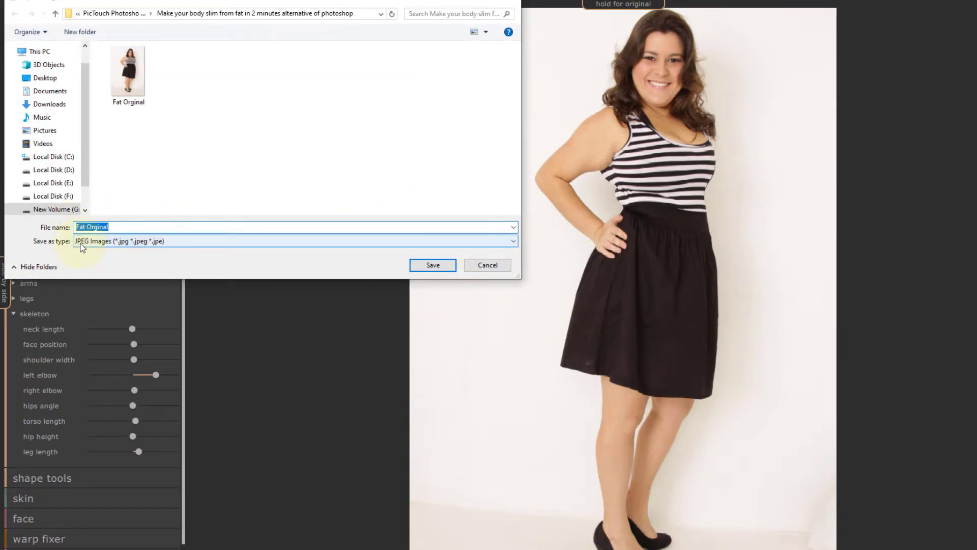
pyautogui.write('Edited 2')
pyautogui.hotkey('shift', 'Left')
pyautogui.write('1')
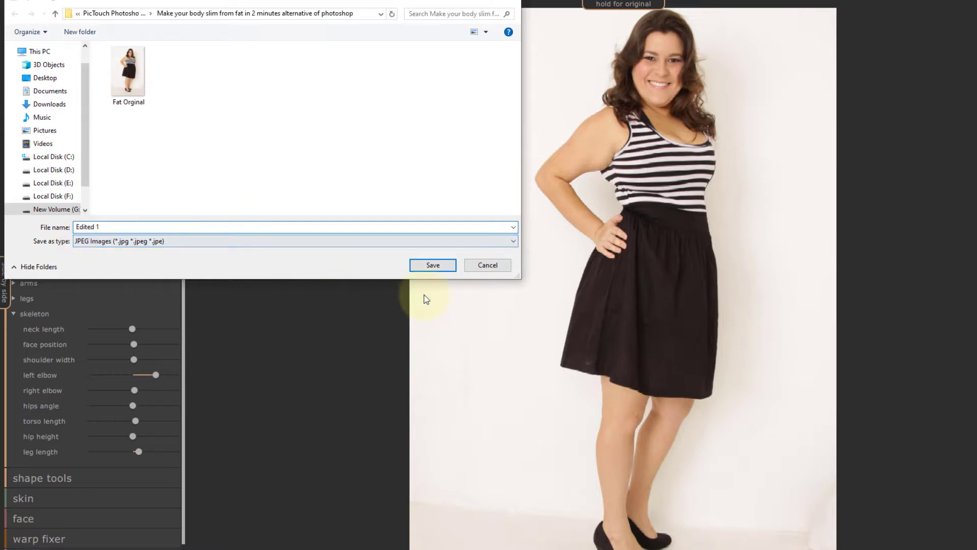
pyautogui.click(438, 267)
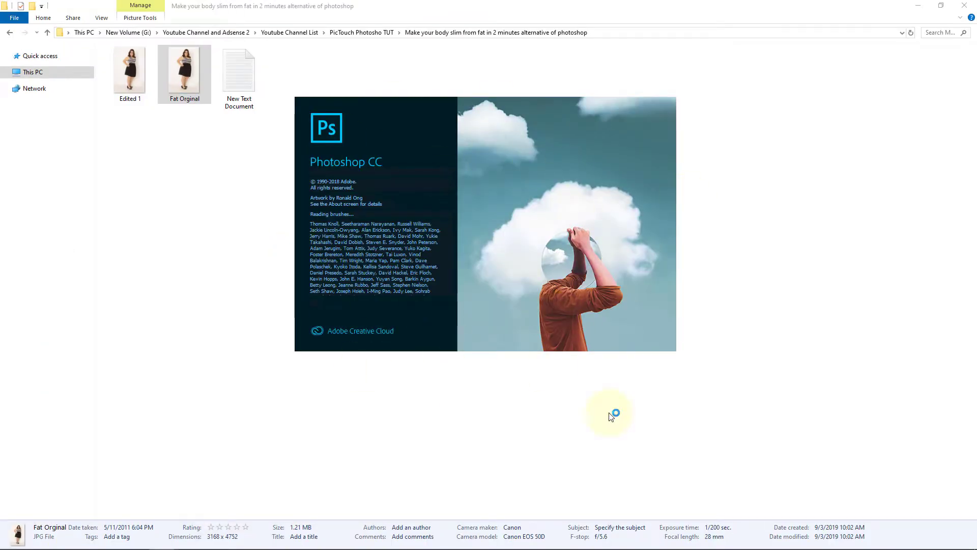
# Switch to Photoshop and open the exported image "Edited 1" from its folder
pyautogui.click(146, 90)
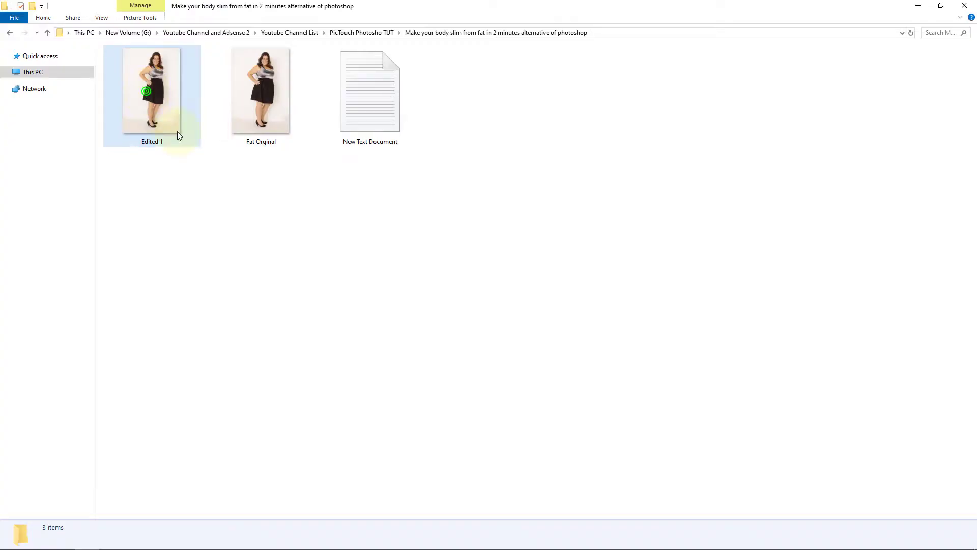
pyautogui.moveTo(178, 133); pyautogui.dragTo(490, 290)
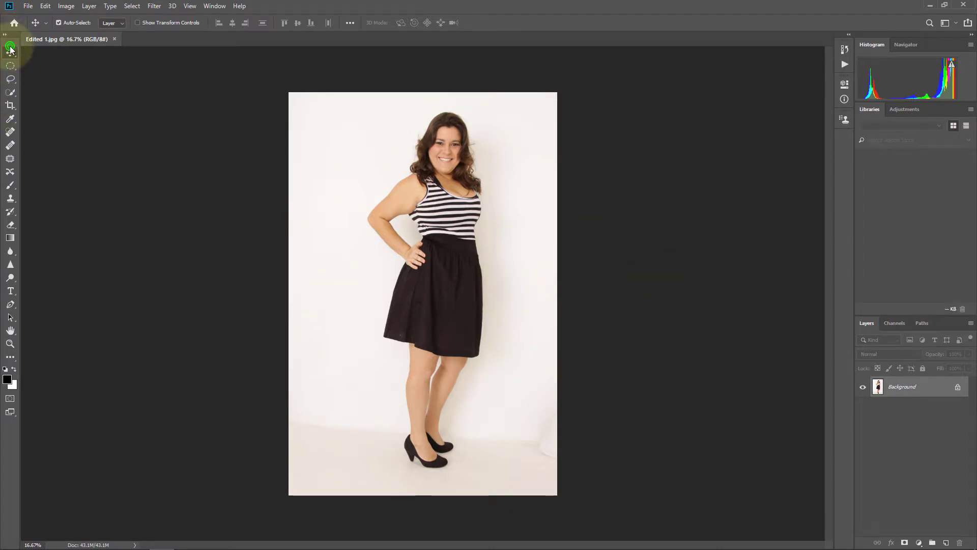
# Examine the edited portrait up close around the arm and torso, and as a whole figure
pyautogui.hotkey('ctrl', 'space')
pyautogui.click(421, 186)
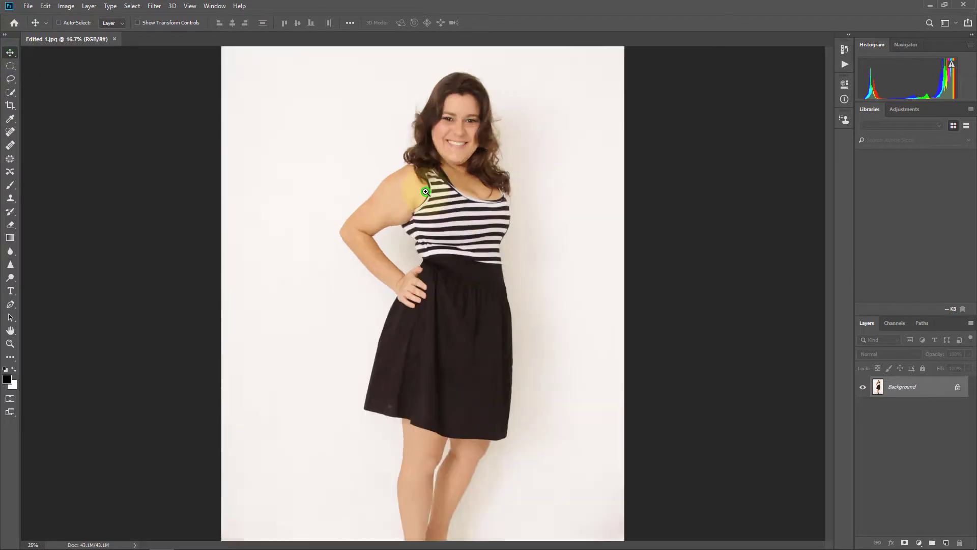
pyautogui.click(421, 187)
pyautogui.click(422, 189)
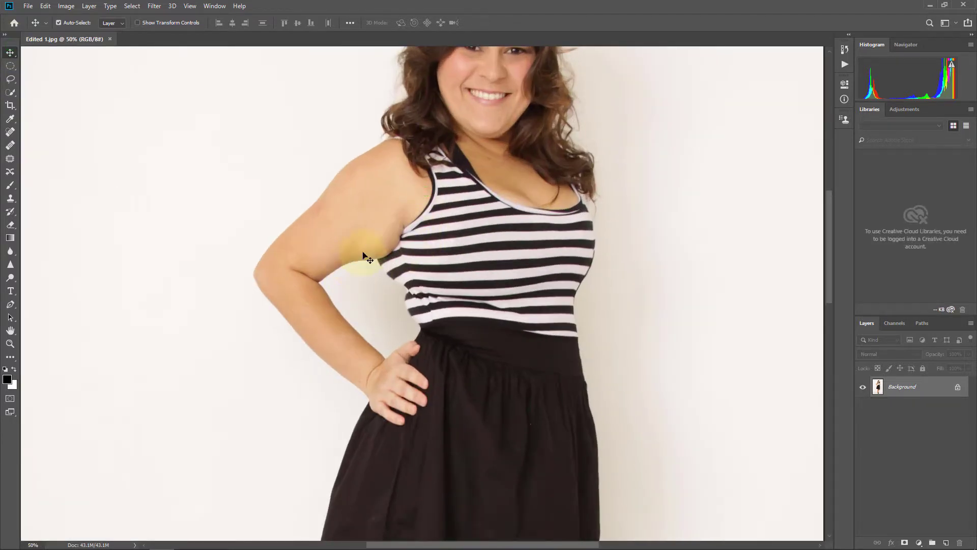
pyautogui.keyDown('ctrl'); pyautogui.keyDown('alt'); pyautogui.click(398, 210); pyautogui.keyUp('alt'); pyautogui.keyUp('ctrl')
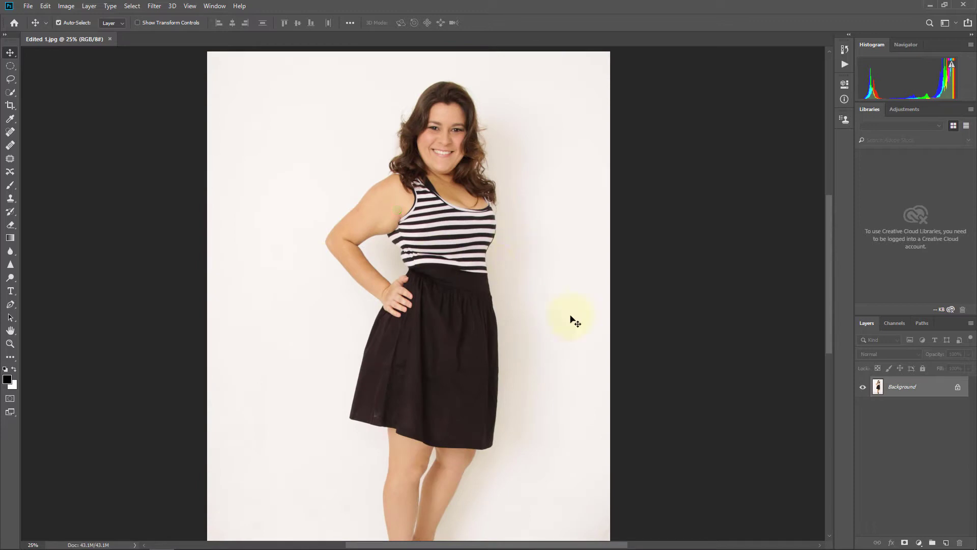
pyautogui.moveTo(921, 384)
pyautogui.mouseDown()
pyautogui.moveTo(926, 396)
pyautogui.moveTo(923, 384)
pyautogui.mouseUp()
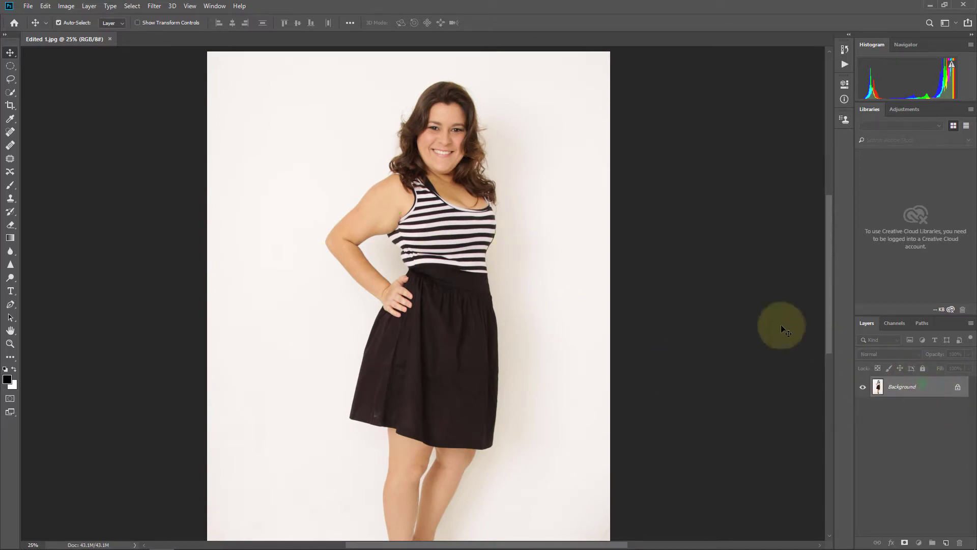
pyautogui.hotkey('alt', 'space')
pyautogui.keyDown('alt'); pyautogui.click(514, 216); pyautogui.keyUp('alt')
pyautogui.keyDown('alt'); pyautogui.click(514, 215); pyautogui.keyUp('alt')
pyautogui.keyDown('ctrl'); pyautogui.click(310, 409); pyautogui.keyUp('ctrl')
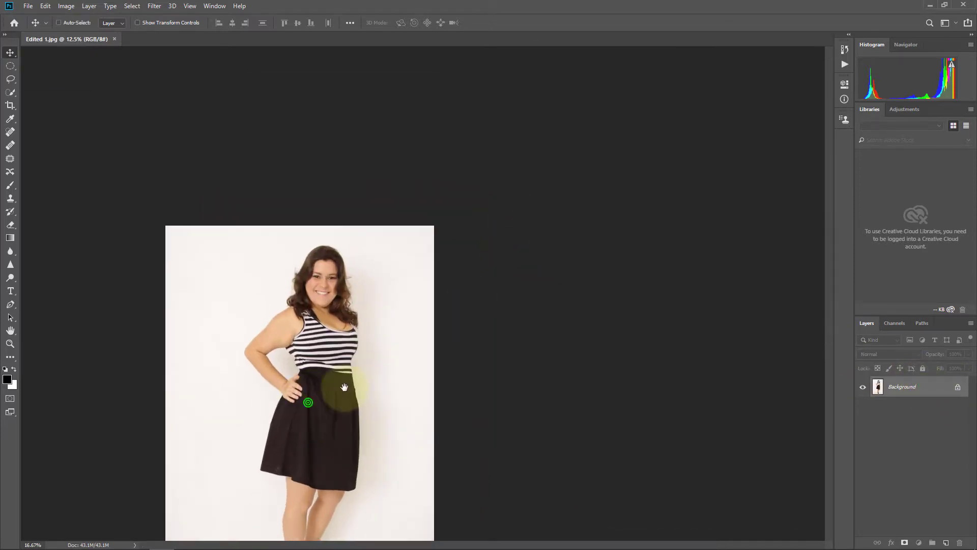
# Open the Liquify filter on the portrait layer
pyautogui.moveTo(348, 384); pyautogui.dragTo(413, 253)
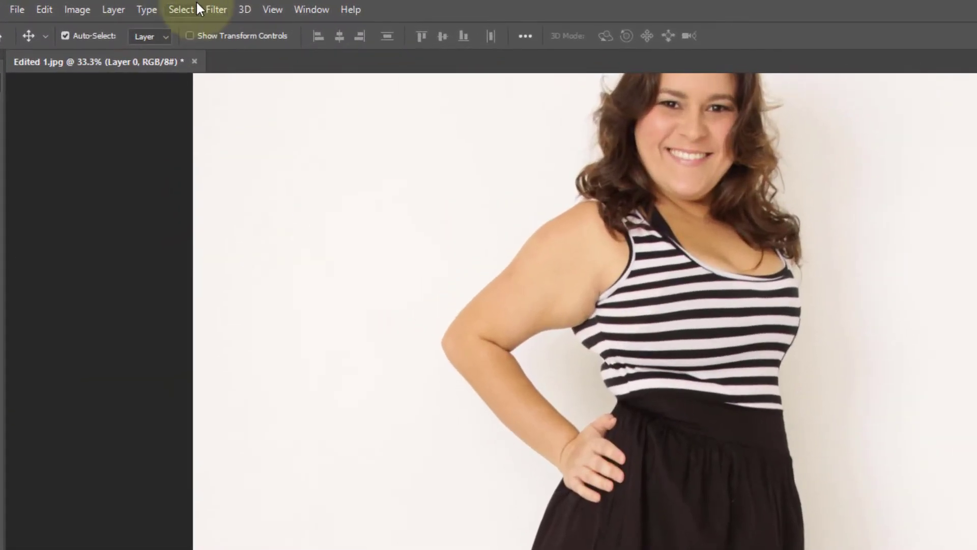
pyautogui.click(153, 6)
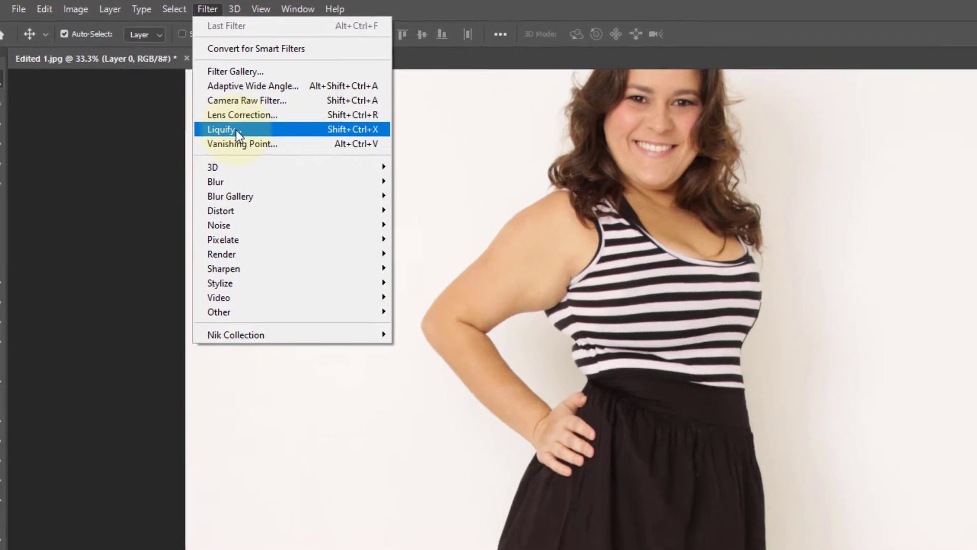
pyautogui.click(248, 136)
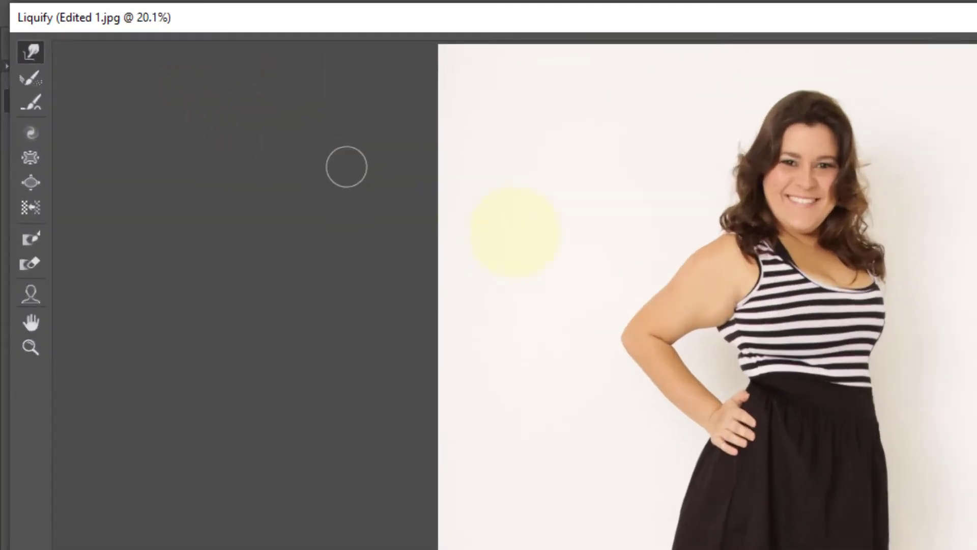
# Set the Forward Warp brush pressure to 34 for reshaping the upper arm
pyautogui.keyDown('ctrl'); pyautogui.click(340, 142); pyautogui.keyUp('ctrl')
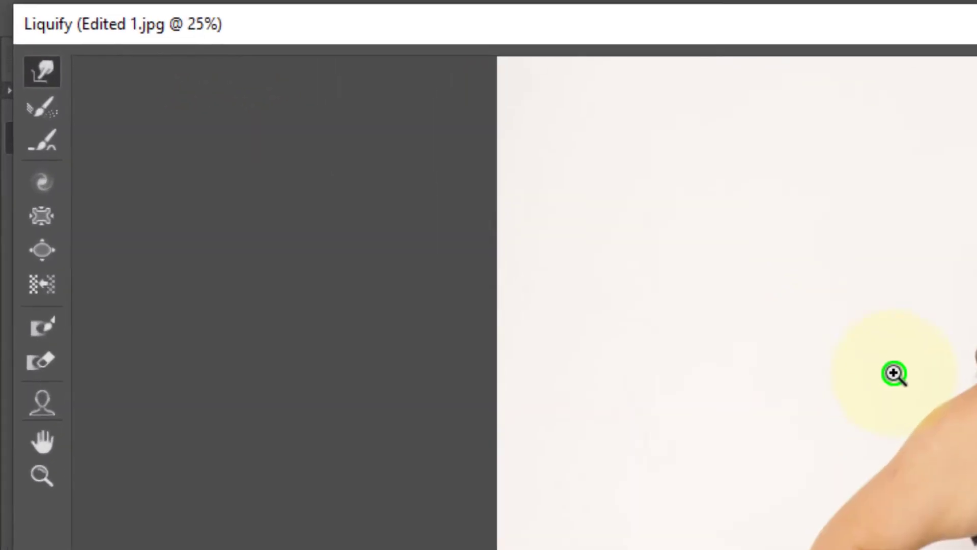
pyautogui.keyDown('ctrl'); pyautogui.click(339, 142); pyautogui.keyUp('ctrl')
pyautogui.keyDown('ctrl'); pyautogui.click(340, 142); pyautogui.keyUp('ctrl')
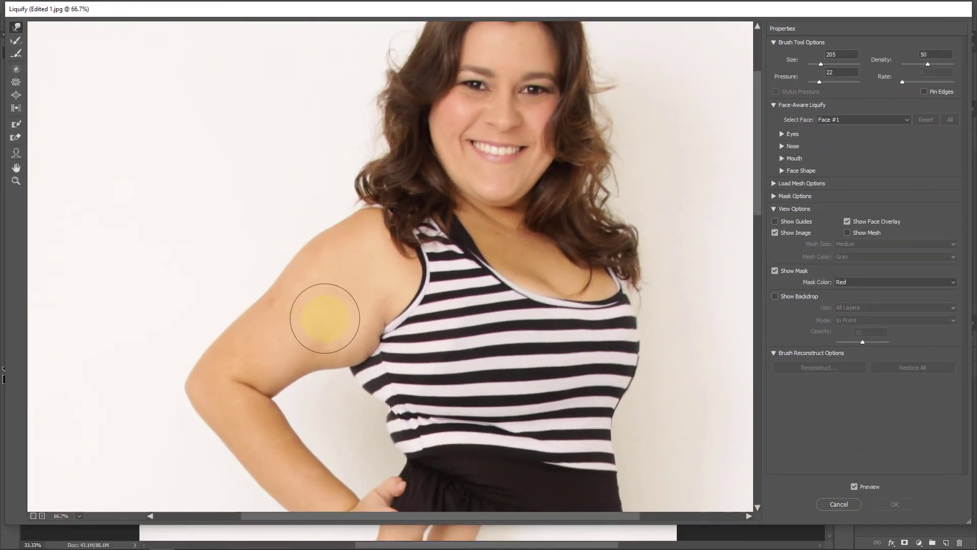
pyautogui.moveTo(377, 365); pyautogui.dragTo(353, 364)
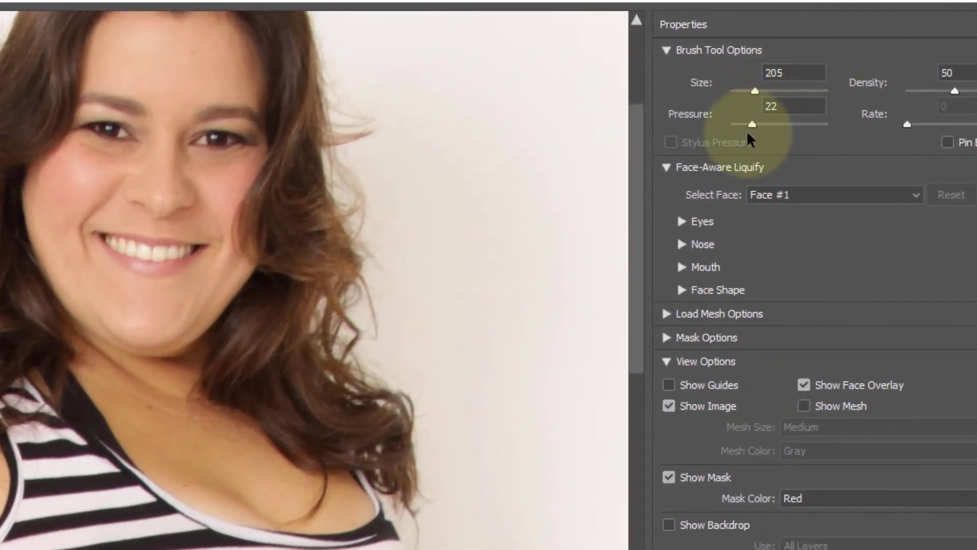
pyautogui.moveTo(748, 126)
pyautogui.mouseDown()
pyautogui.moveTo(768, 122)
pyautogui.moveTo(759, 122)
pyautogui.mouseUp()
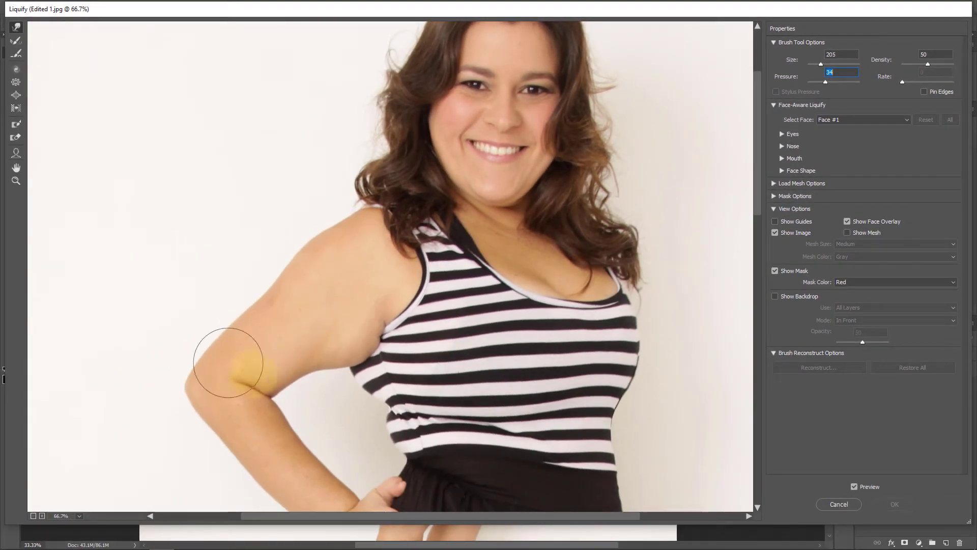
# Slim the underside of the bent upper arm and tidy the armpit with Forward Warp strokes
pyautogui.moveTo(228, 363)
pyautogui.mouseDown()
pyautogui.moveTo(279, 377)
pyautogui.moveTo(360, 374)
pyautogui.moveTo(348, 335)
pyautogui.moveTo(352, 369)
pyautogui.moveTo(342, 344)
pyautogui.moveTo(339, 370)
pyautogui.moveTo(332, 358)
pyautogui.moveTo(373, 359)
pyautogui.mouseUp()
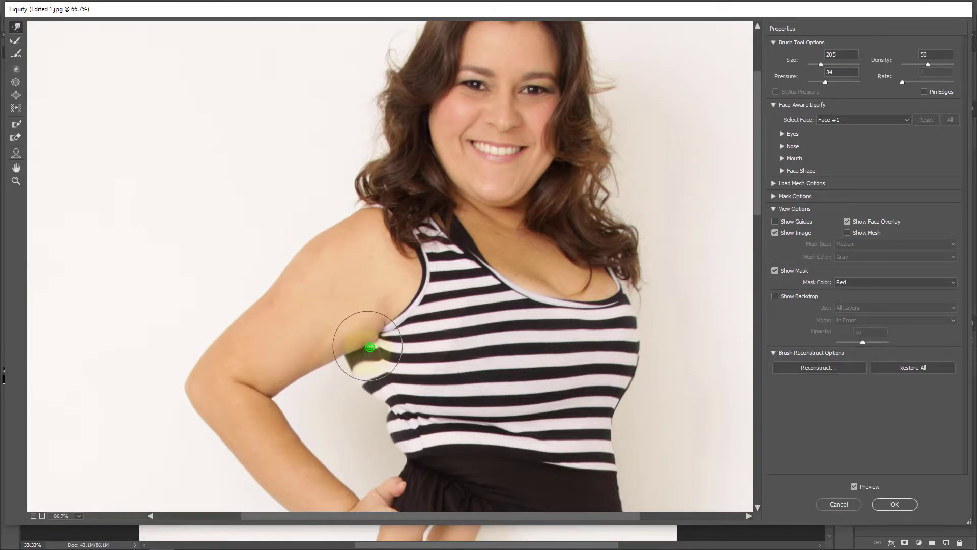
pyautogui.keyDown('ctrl'); pyautogui.click(348, 386); pyautogui.keyUp('ctrl')
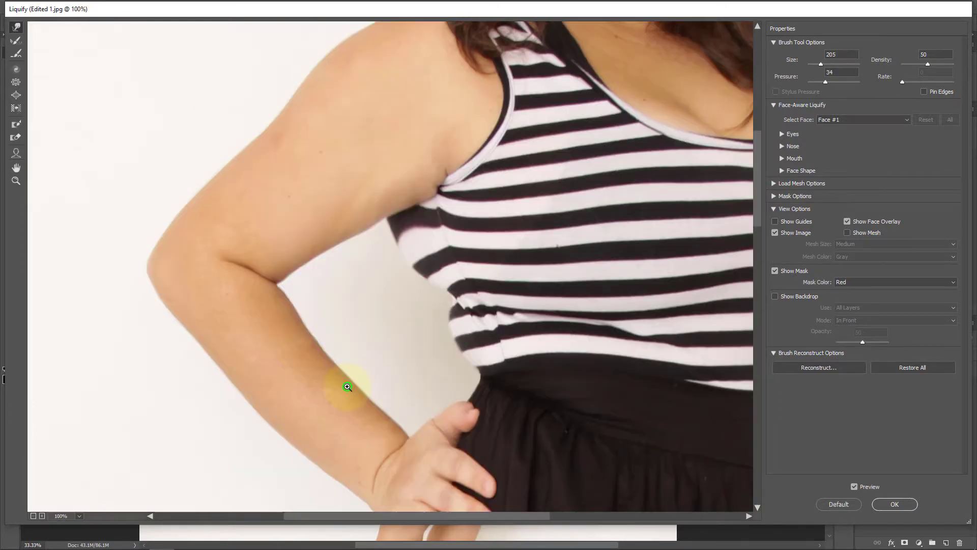
pyautogui.keyDown('ctrl'); pyautogui.click(347, 386); pyautogui.keyUp('ctrl')
pyautogui.moveTo(396, 241); pyautogui.dragTo(291, 500)
pyautogui.keyDown('alt'); pyautogui.click(367, 272); pyautogui.keyUp('alt')
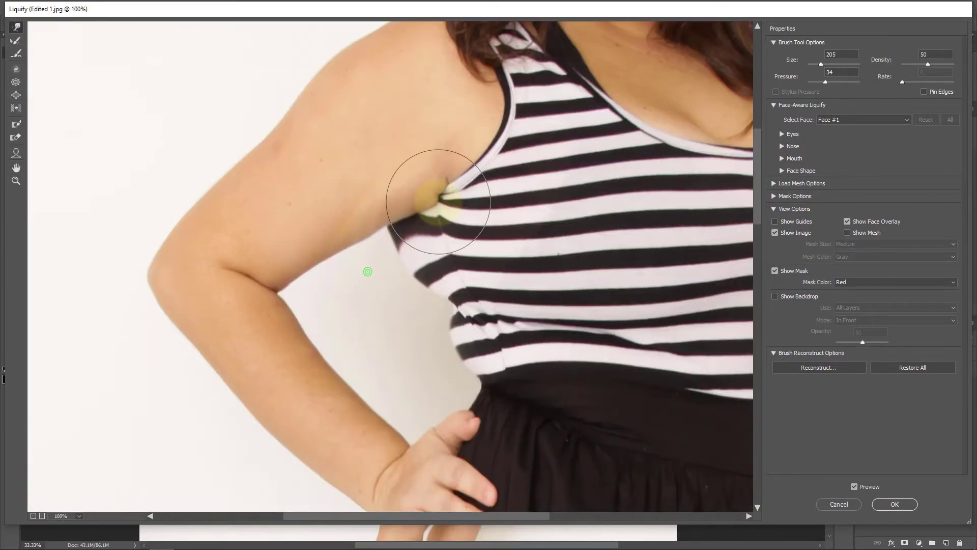
pyautogui.moveTo(436, 199)
pyautogui.mouseDown()
pyautogui.moveTo(394, 239)
pyautogui.moveTo(435, 219)
pyautogui.mouseUp()
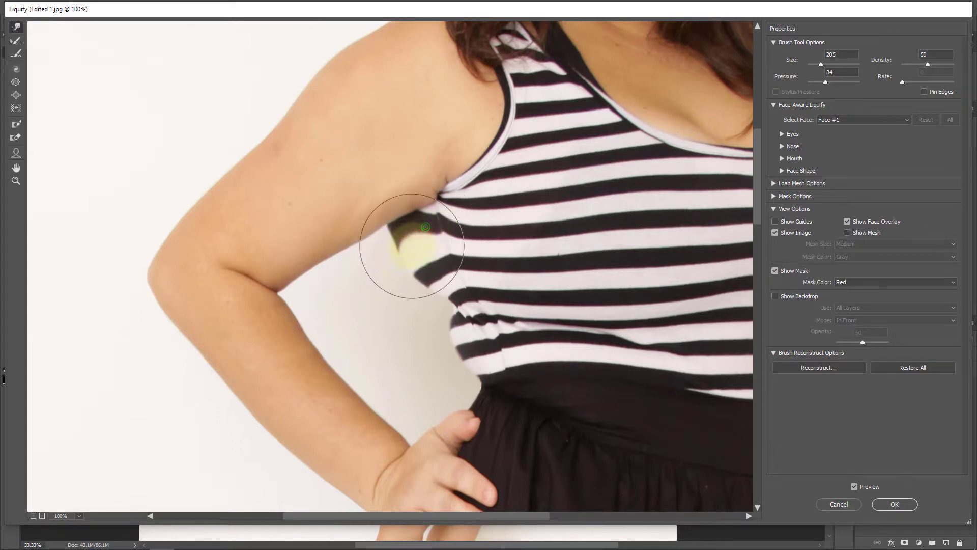
# Smooth the torso contour from below the armpit to the waist with Forward Warp strokes
pyautogui.moveTo(376, 263)
pyautogui.mouseDown()
pyautogui.moveTo(353, 265)
pyautogui.moveTo(357, 276)
pyautogui.moveTo(354, 263)
pyautogui.moveTo(356, 275)
pyautogui.moveTo(387, 241)
pyautogui.moveTo(401, 274)
pyautogui.moveTo(425, 272)
pyautogui.mouseUp()
pyautogui.moveTo(418, 290); pyautogui.dragTo(438, 274)
pyautogui.moveTo(406, 279)
pyautogui.mouseDown()
pyautogui.moveTo(394, 295)
pyautogui.moveTo(412, 310)
pyautogui.moveTo(419, 339)
pyautogui.moveTo(453, 335)
pyautogui.moveTo(415, 355)
pyautogui.mouseUp()
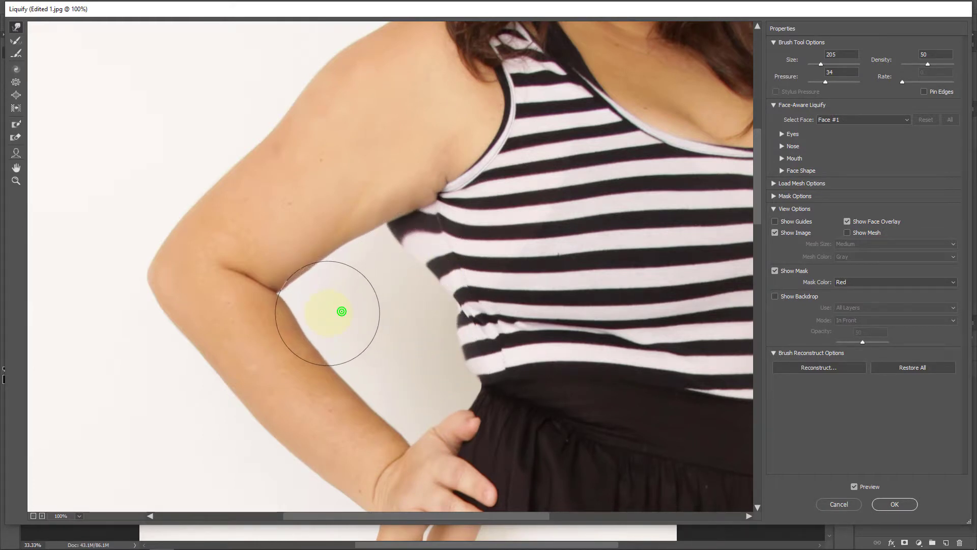
pyautogui.moveTo(365, 338); pyautogui.dragTo(374, 334)
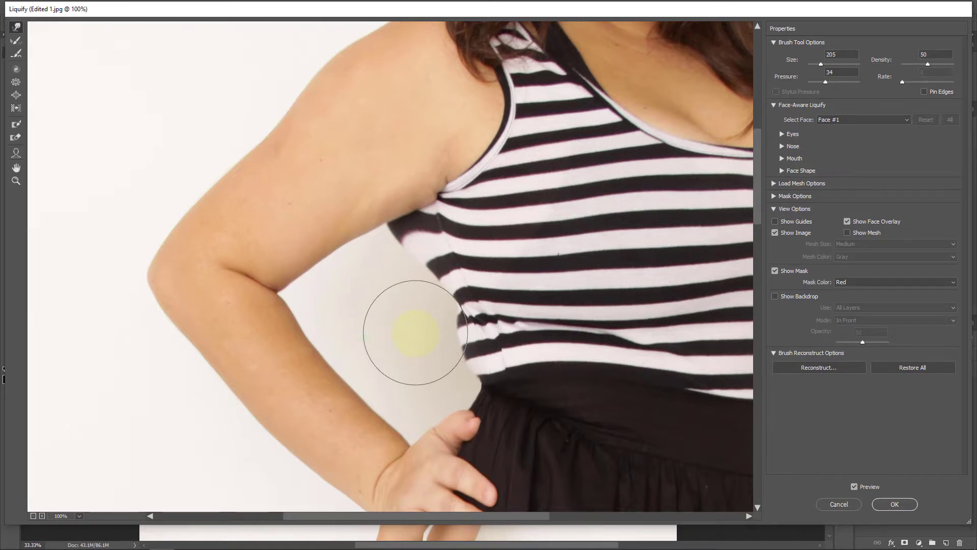
# Push in and smooth the outer contour of the upper arm between shoulder and elbow with Forward Warp
pyautogui.keyDown('alt'); pyautogui.click(350, 243); pyautogui.keyUp('alt')
pyautogui.moveTo(512, 237); pyautogui.dragTo(502, 279)
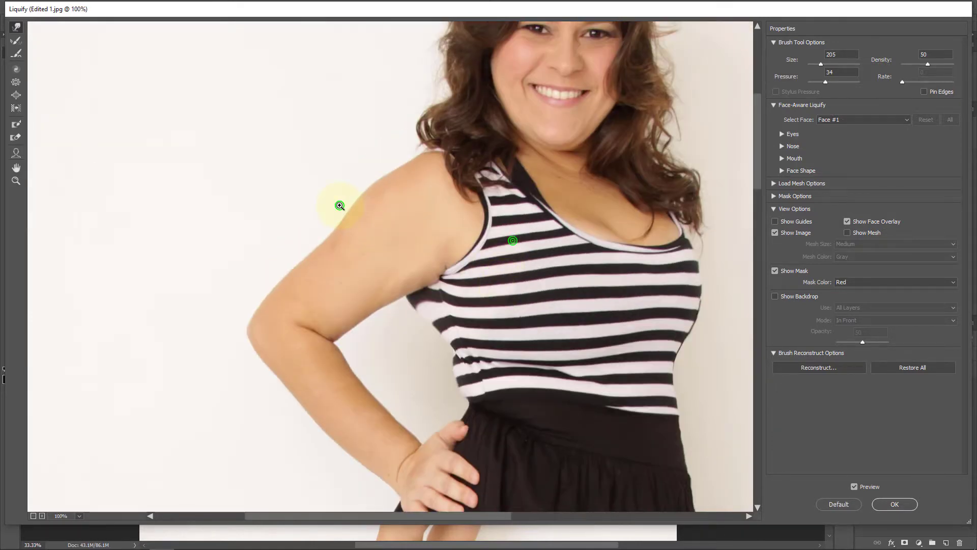
pyautogui.keyDown('ctrl'); pyautogui.click(339, 205); pyautogui.keyUp('ctrl')
pyautogui.keyDown('ctrl'); pyautogui.click(339, 205); pyautogui.keyUp('ctrl')
pyautogui.moveTo(399, 344); pyautogui.dragTo(284, 95)
pyautogui.keyDown('alt'); pyautogui.click(294, 109); pyautogui.keyUp('alt')
pyautogui.moveTo(441, 245); pyautogui.dragTo(394, 141)
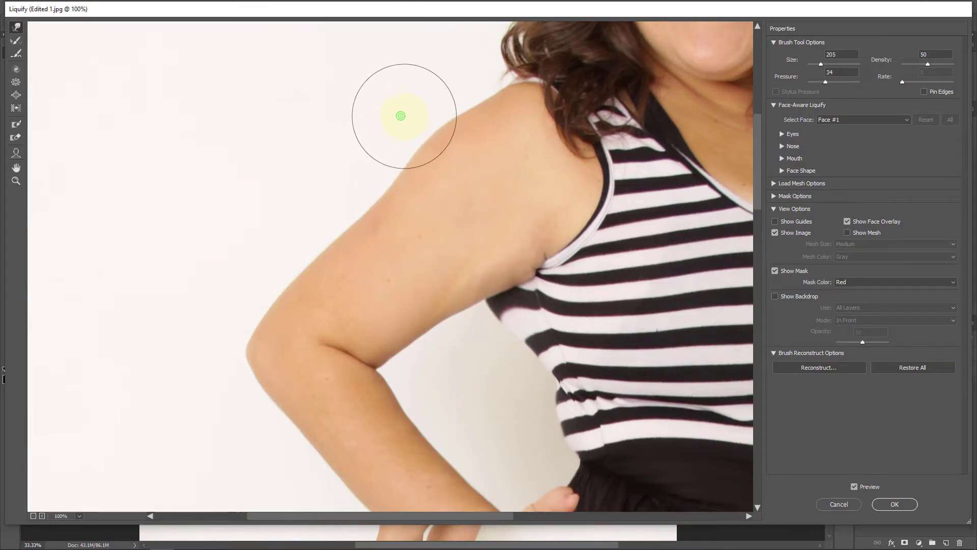
pyautogui.moveTo(405, 116)
pyautogui.mouseDown()
pyautogui.moveTo(417, 123)
pyautogui.moveTo(388, 136)
pyautogui.moveTo(398, 141)
pyautogui.mouseUp()
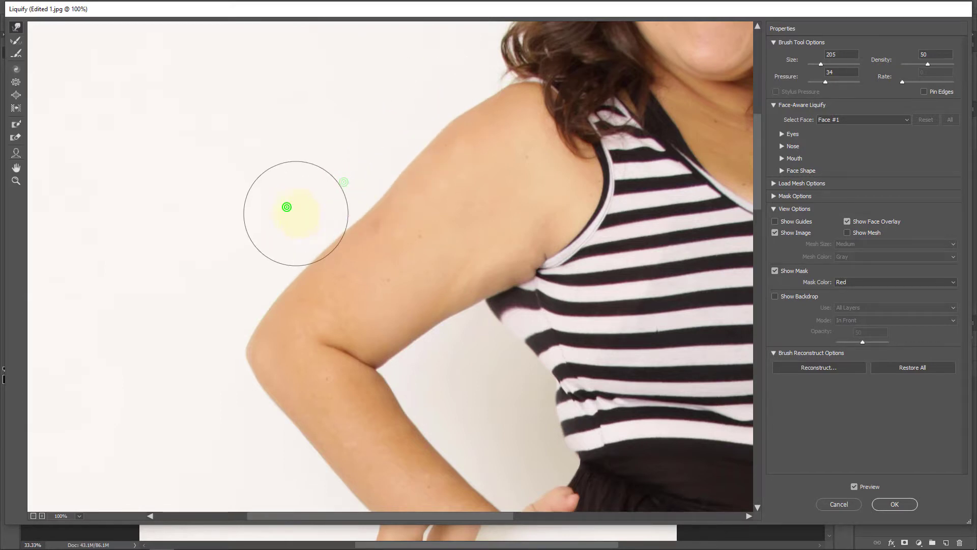
# Slim the inner edge of the forearm from elbow to wrist with Forward Warp strokes
pyautogui.moveTo(305, 240); pyautogui.dragTo(303, 115)
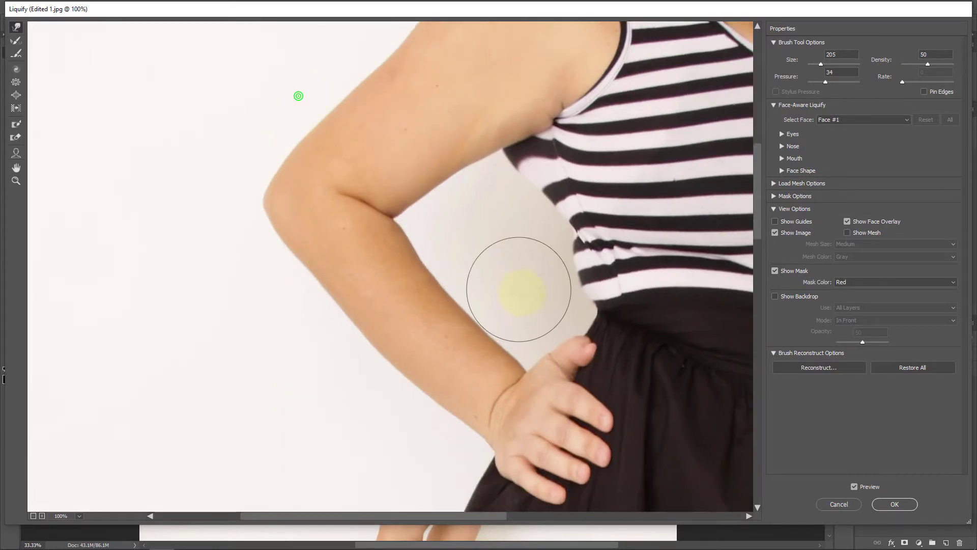
pyautogui.moveTo(436, 251)
pyautogui.mouseDown()
pyautogui.moveTo(427, 253)
pyautogui.moveTo(435, 275)
pyautogui.moveTo(496, 332)
pyautogui.moveTo(497, 346)
pyautogui.mouseUp()
pyautogui.moveTo(504, 343); pyautogui.dragTo(497, 355)
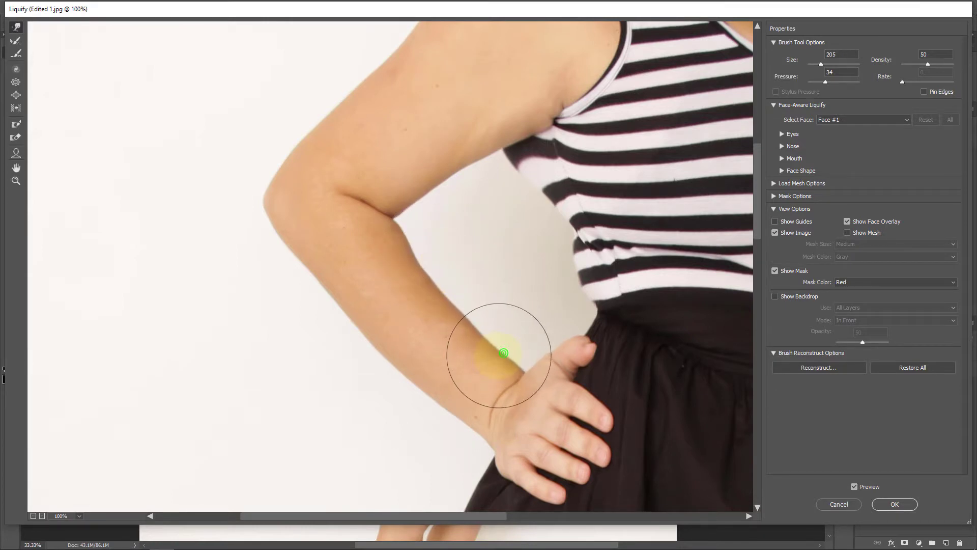
pyautogui.click(445, 247)
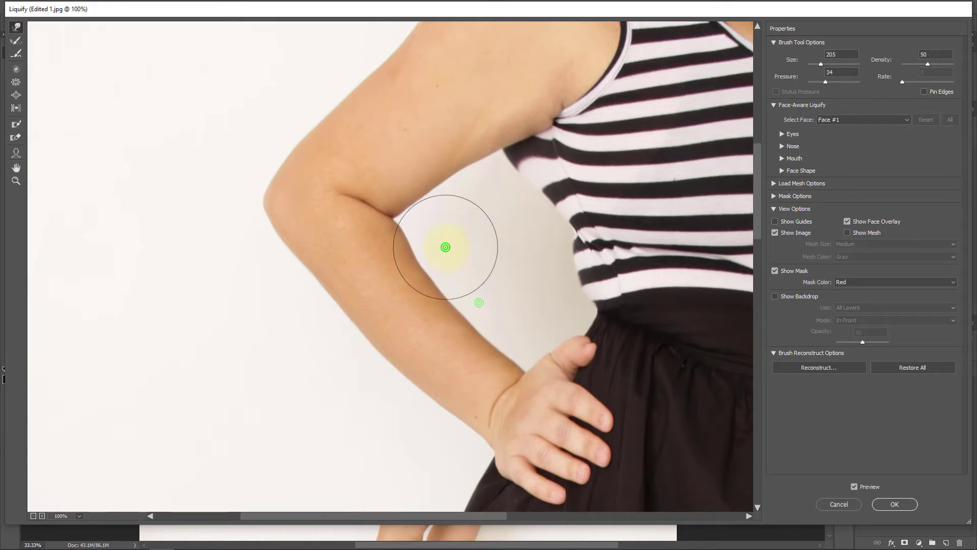
# Examine the proportions of the whole figure with the arm and torso reshaped
pyautogui.keyDown('alt'); pyautogui.click(488, 220); pyautogui.keyUp('alt')
pyautogui.keyDown('alt'); pyautogui.click(489, 219); pyautogui.keyUp('alt')
pyautogui.moveTo(548, 256)
pyautogui.mouseDown()
pyautogui.moveTo(548, 83)
pyautogui.moveTo(572, 15)
pyautogui.mouseUp()
pyautogui.moveTo(551, 218); pyautogui.dragTo(589, 164)
pyautogui.keyDown('alt'); pyautogui.click(537, 301); pyautogui.keyUp('alt')
pyautogui.keyDown('alt'); pyautogui.click(474, 353); pyautogui.keyUp('alt')
pyautogui.keyDown('alt'); pyautogui.click(473, 353); pyautogui.keyUp('alt')
pyautogui.keyDown('alt'); pyautogui.click(473, 353); pyautogui.keyUp('alt')
pyautogui.click(467, 269)
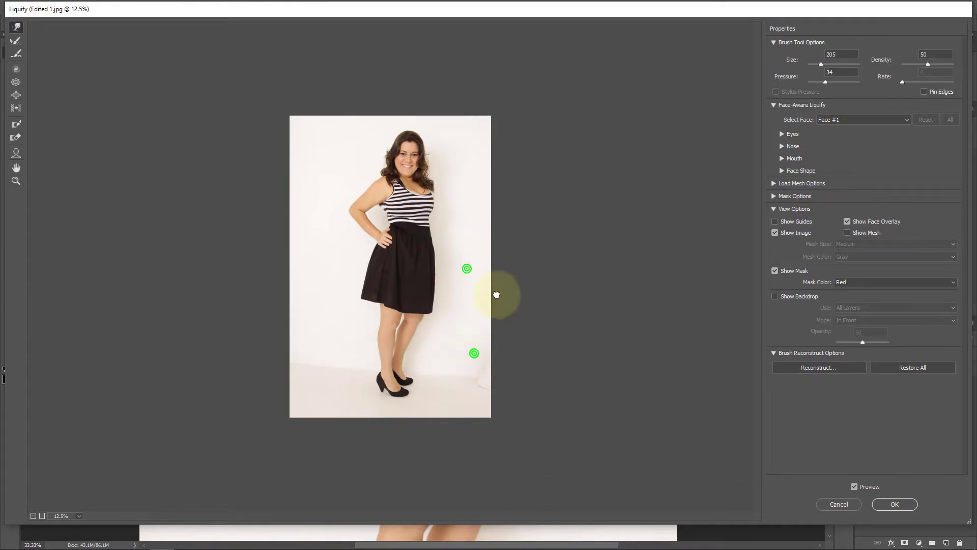
# Narrow the cheek beside the bent arm's shoulder with the Pucker tool, using brush size 128
pyautogui.keyDown('ctrl'); pyautogui.click(371, 120); pyautogui.keyUp('ctrl')
pyautogui.keyDown('ctrl'); pyautogui.click(371, 121); pyautogui.keyUp('ctrl')
pyautogui.keyDown('ctrl'); pyautogui.click(371, 120); pyautogui.keyUp('ctrl')
pyautogui.keyDown('ctrl'); pyautogui.click(371, 120); pyautogui.keyUp('ctrl')
pyautogui.keyDown('ctrl'); pyautogui.click(371, 120); pyautogui.keyUp('ctrl')
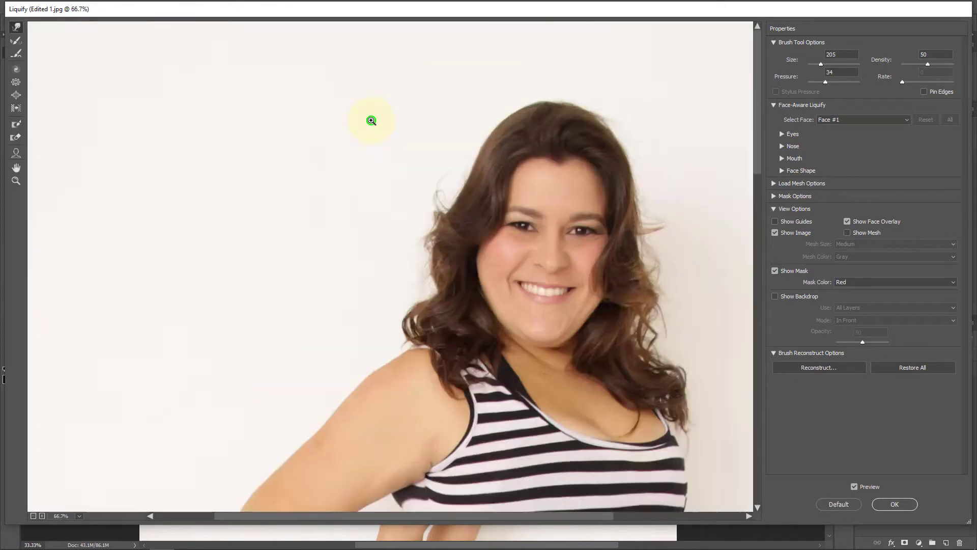
pyautogui.keyDown('ctrl'); pyautogui.click(371, 120); pyautogui.keyUp('ctrl')
pyautogui.moveTo(624, 337)
pyautogui.mouseDown()
pyautogui.moveTo(308, 184)
pyautogui.moveTo(343, 200)
pyautogui.mouseUp()
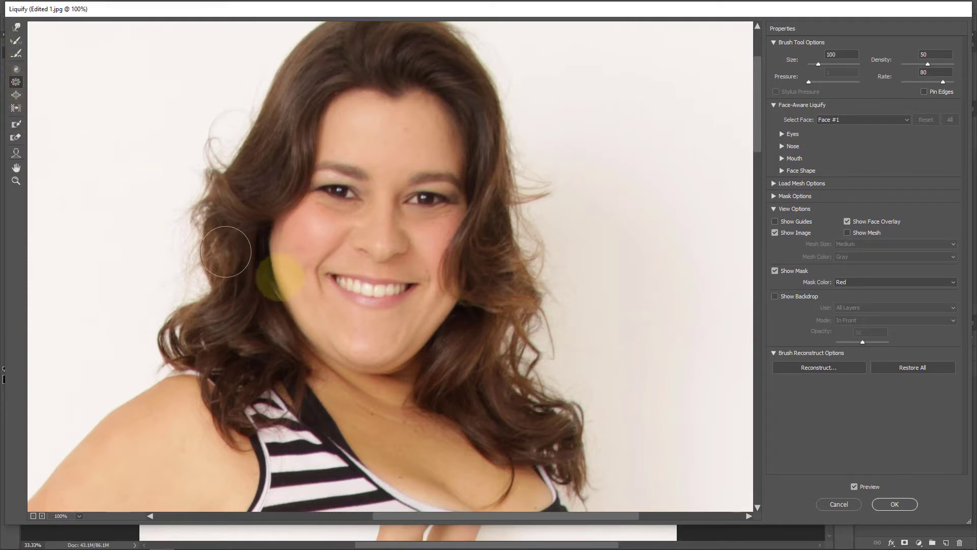
pyautogui.click(266, 292)
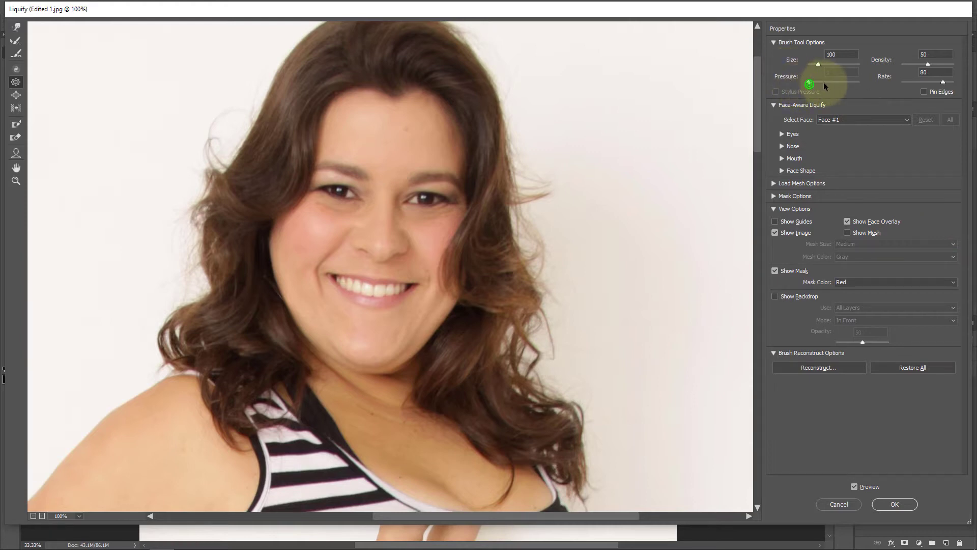
pyautogui.moveTo(270, 288)
pyautogui.mouseDown()
pyautogui.moveTo(282, 290)
pyautogui.moveTo(274, 269)
pyautogui.mouseUp()
pyautogui.click(273, 240)
pyautogui.click(271, 240)
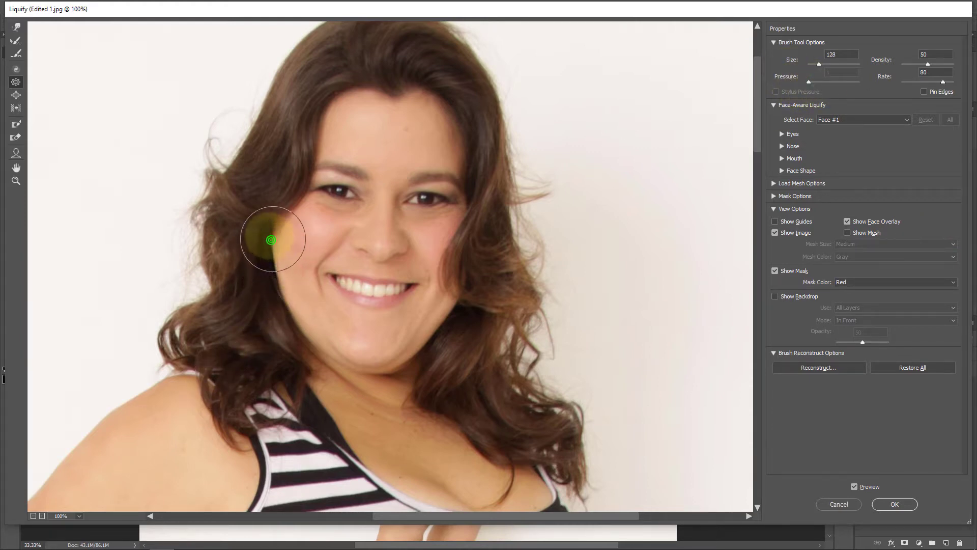
# Try to pucker the lower cheek and jawline on both sides of the face
pyautogui.click(273, 310)
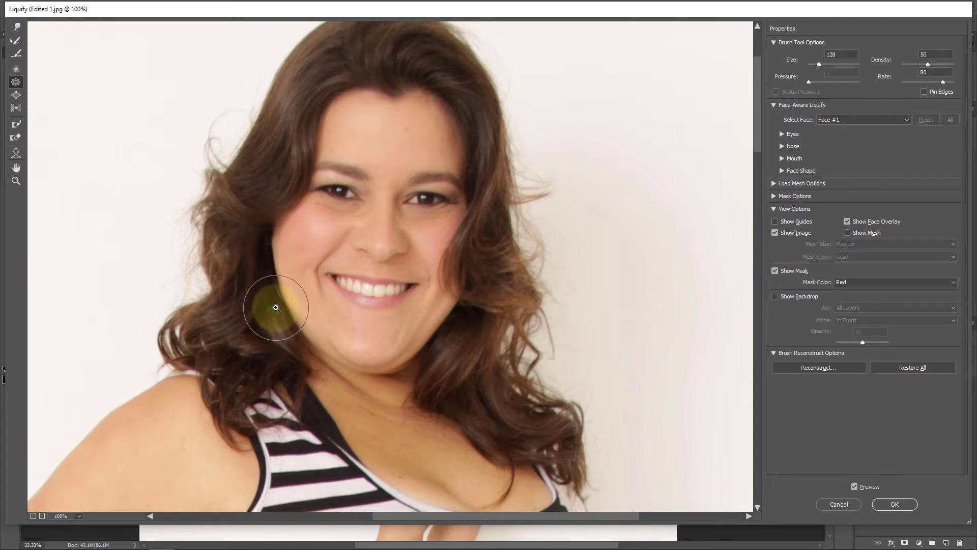
pyautogui.hotkey('ctrl', 'z')
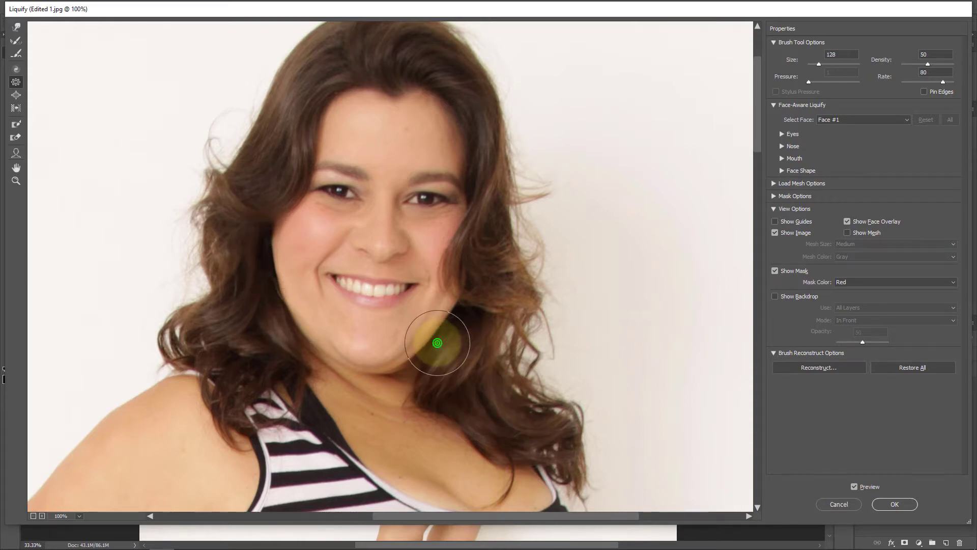
pyautogui.moveTo(438, 342)
pyautogui.mouseDown()
pyautogui.moveTo(461, 304)
pyautogui.moveTo(451, 307)
pyautogui.mouseUp()
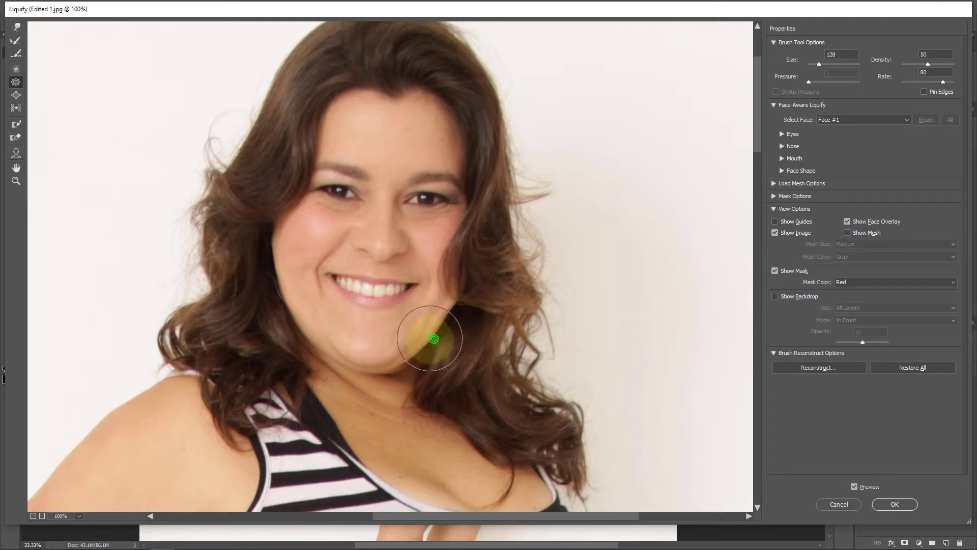
pyautogui.hotkey('ctrl', 'z')
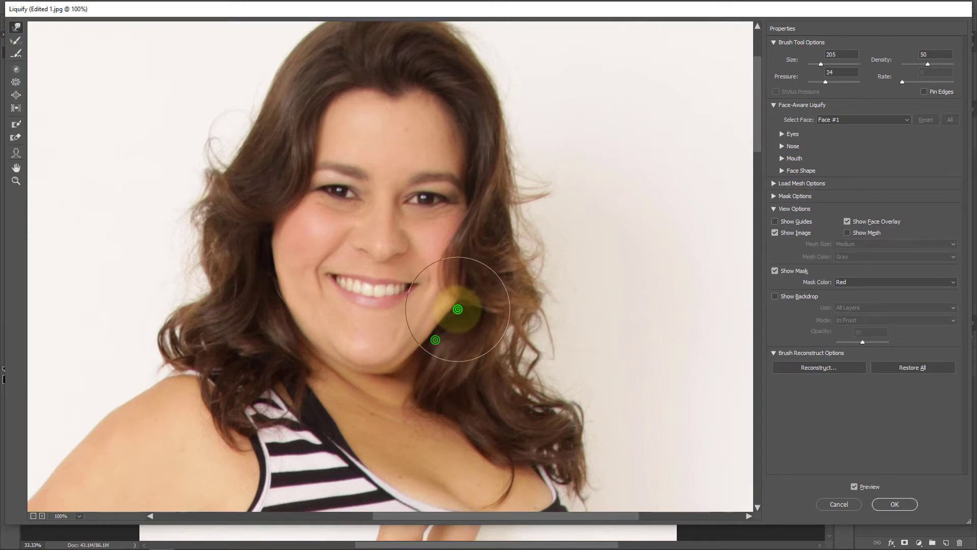
# Slim the cheek and jawline on both sides of the face with the Forward Warp tool at size 205
pyautogui.moveTo(221, 234)
pyautogui.mouseDown()
pyautogui.moveTo(257, 239)
pyautogui.moveTo(272, 267)
pyautogui.moveTo(275, 307)
pyautogui.moveTo(308, 354)
pyautogui.moveTo(315, 347)
pyautogui.moveTo(287, 325)
pyautogui.moveTo(262, 258)
pyautogui.moveTo(262, 173)
pyautogui.moveTo(259, 272)
pyautogui.mouseUp()
pyautogui.click(258, 231)
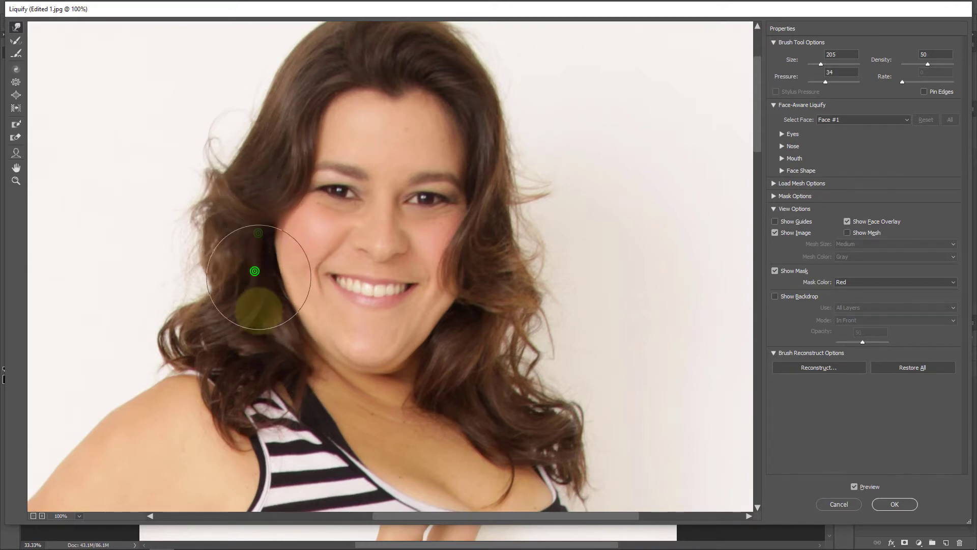
pyautogui.moveTo(264, 309); pyautogui.dragTo(269, 307)
pyautogui.moveTo(287, 343); pyautogui.dragTo(302, 363)
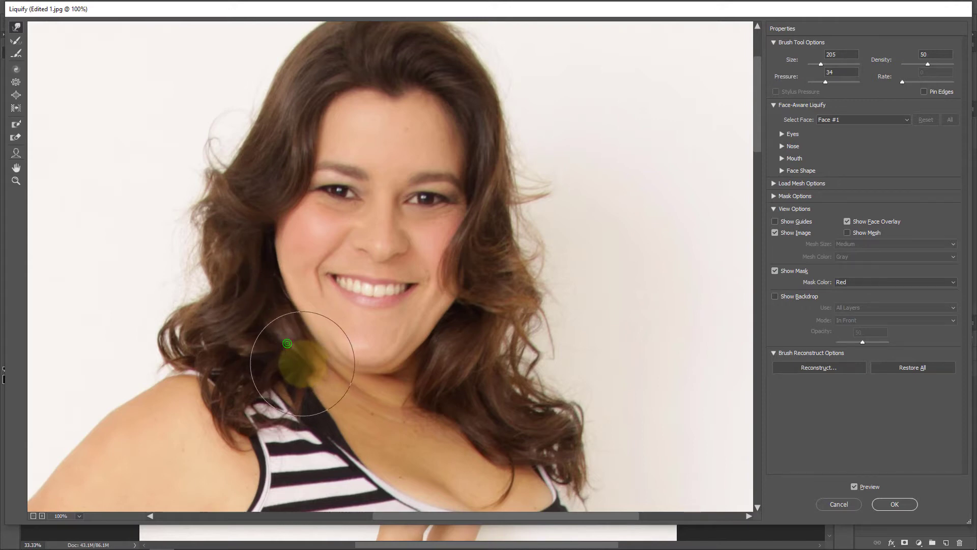
pyautogui.moveTo(307, 421); pyautogui.dragTo(310, 423)
pyautogui.moveTo(325, 369); pyautogui.dragTo(303, 327)
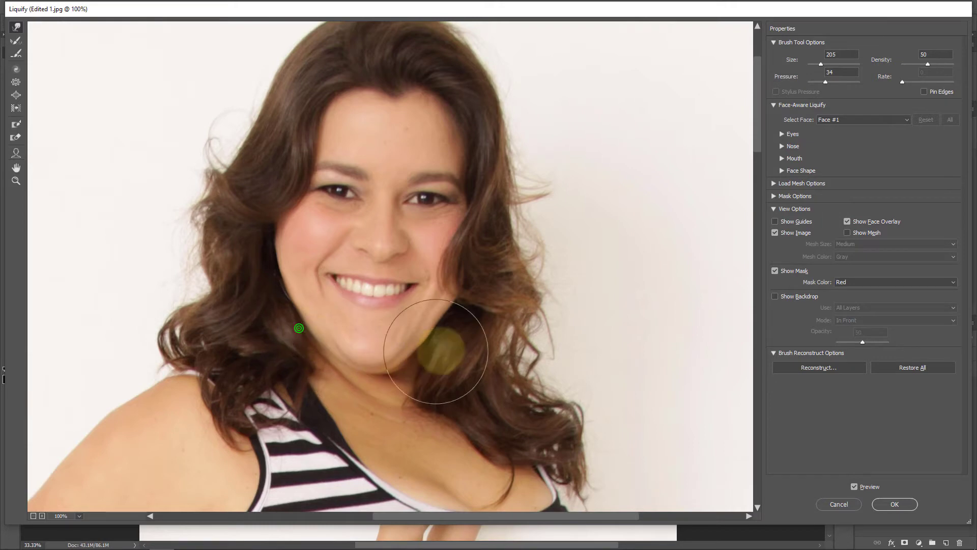
pyautogui.moveTo(428, 352); pyautogui.dragTo(424, 353)
# Examine the reshaped portrait as a whole and closer along the face, torso, skirt and legs
pyautogui.keyDown('alt'); pyautogui.click(412, 173); pyautogui.keyUp('alt')
pyautogui.keyDown('alt'); pyautogui.click(412, 172); pyautogui.keyUp('alt')
pyautogui.keyDown('alt'); pyautogui.click(408, 171); pyautogui.keyUp('alt')
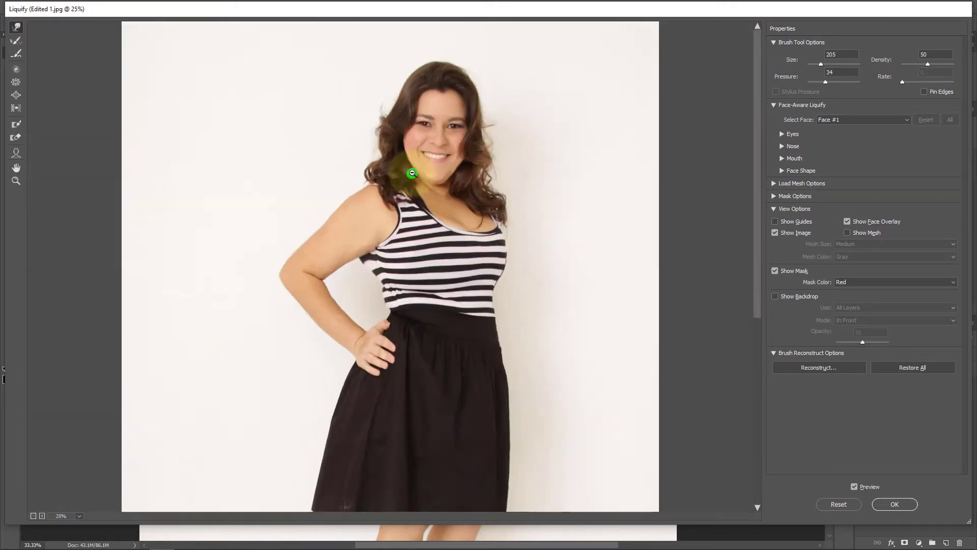
pyautogui.keyDown('alt'); pyautogui.click(407, 168); pyautogui.keyUp('alt')
pyautogui.keyDown('ctrl'); pyautogui.click(374, 186); pyautogui.keyUp('ctrl')
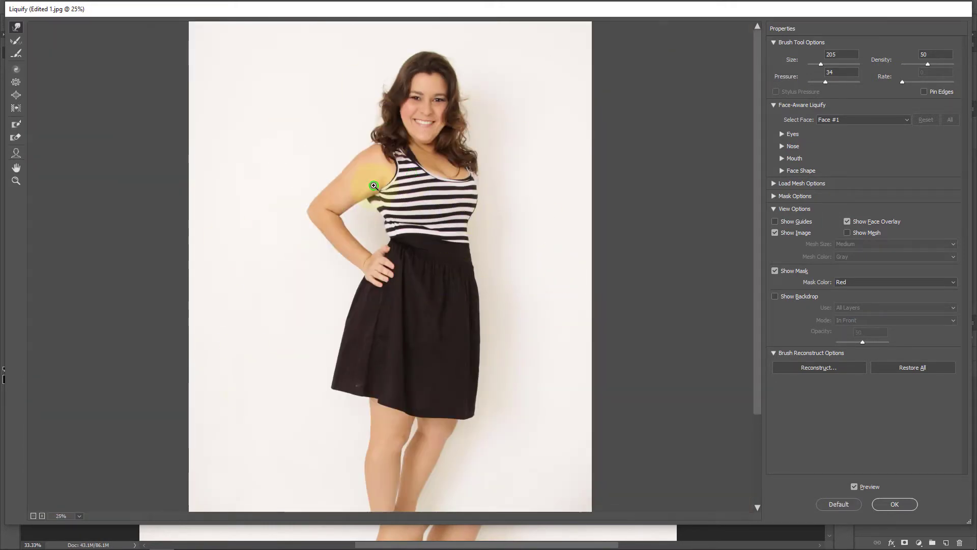
pyautogui.keyDown('alt'); pyautogui.click(442, 202); pyautogui.keyUp('alt')
pyautogui.keyDown('alt'); pyautogui.click(442, 202); pyautogui.keyUp('alt')
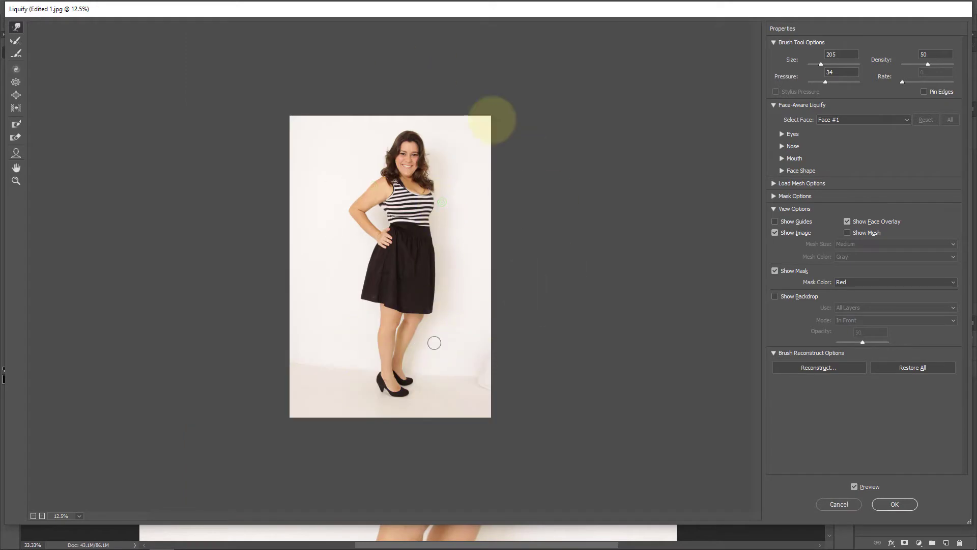
pyautogui.keyDown('ctrl'); pyautogui.click(376, 270); pyautogui.keyUp('ctrl')
pyautogui.moveTo(397, 294); pyautogui.dragTo(397, 249)
pyautogui.keyDown('ctrl'); pyautogui.click(401, 143); pyautogui.keyUp('ctrl')
pyautogui.moveTo(401, 143); pyautogui.dragTo(416, 37)
pyautogui.moveTo(415, 362)
pyautogui.mouseDown()
pyautogui.moveTo(399, 181)
pyautogui.moveTo(414, 89)
pyautogui.mouseUp()
pyautogui.keyDown('alt'); pyautogui.click(424, 288); pyautogui.keyUp('alt')
pyautogui.moveTo(423, 296); pyautogui.dragTo(419, 414)
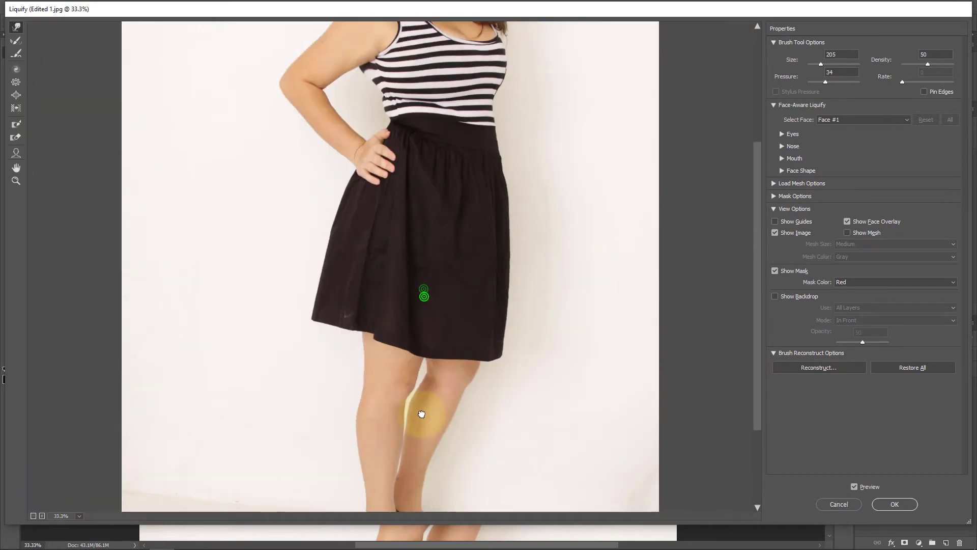
# Apply the Liquify reshaping of the face, arm and torso to the portrait layer
pyautogui.moveTo(533, 206)
pyautogui.mouseDown()
pyautogui.moveTo(480, 411)
pyautogui.moveTo(414, 300)
pyautogui.mouseUp()
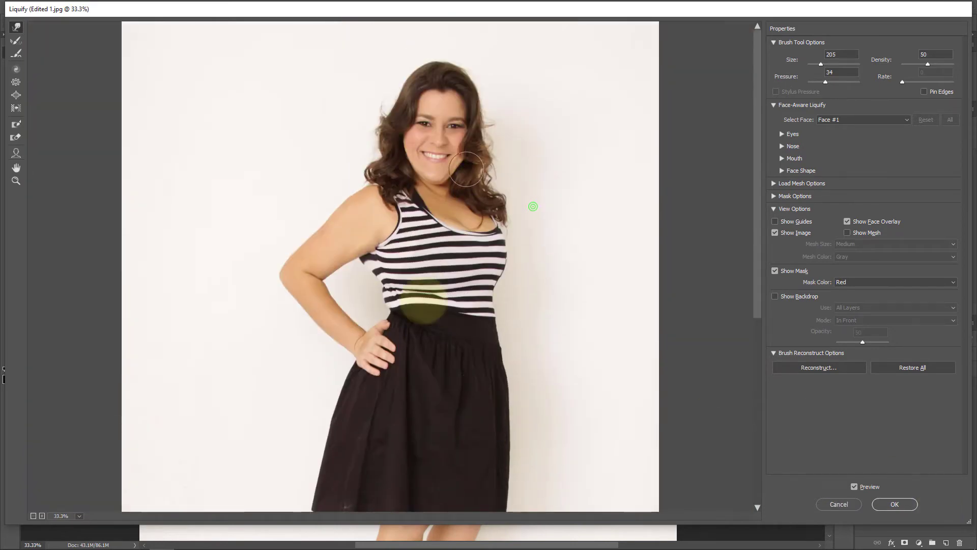
pyautogui.click(895, 503)
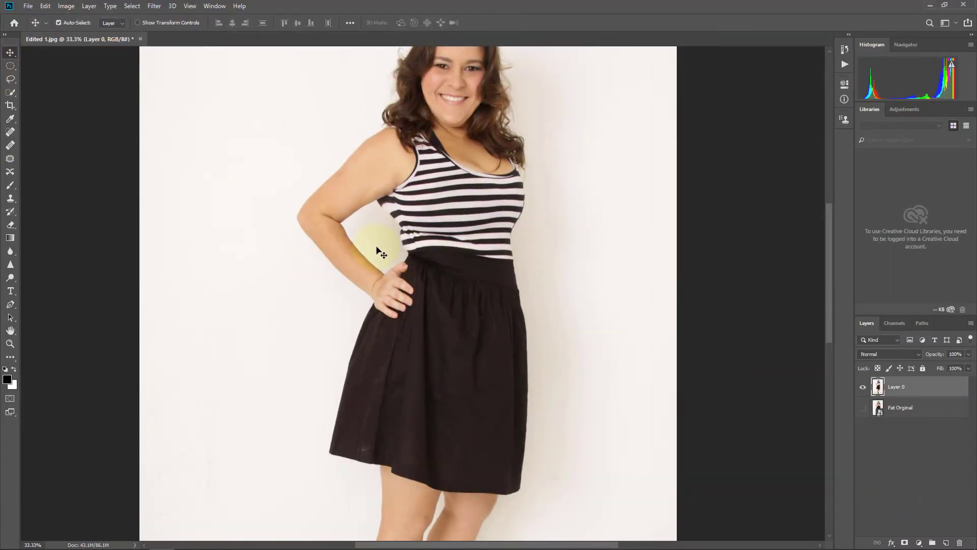
pyautogui.scroll(-2, 414, 262)
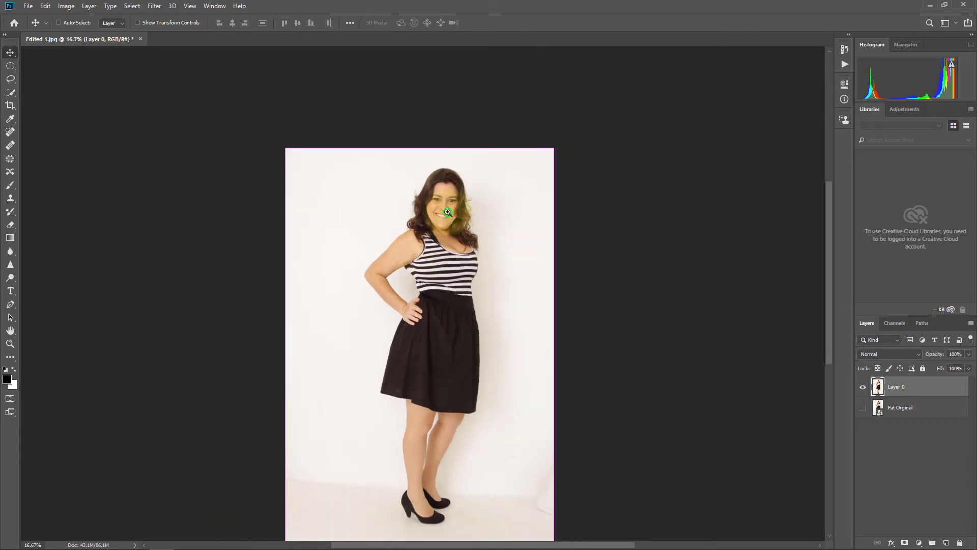
pyautogui.scroll(2, 447, 212)
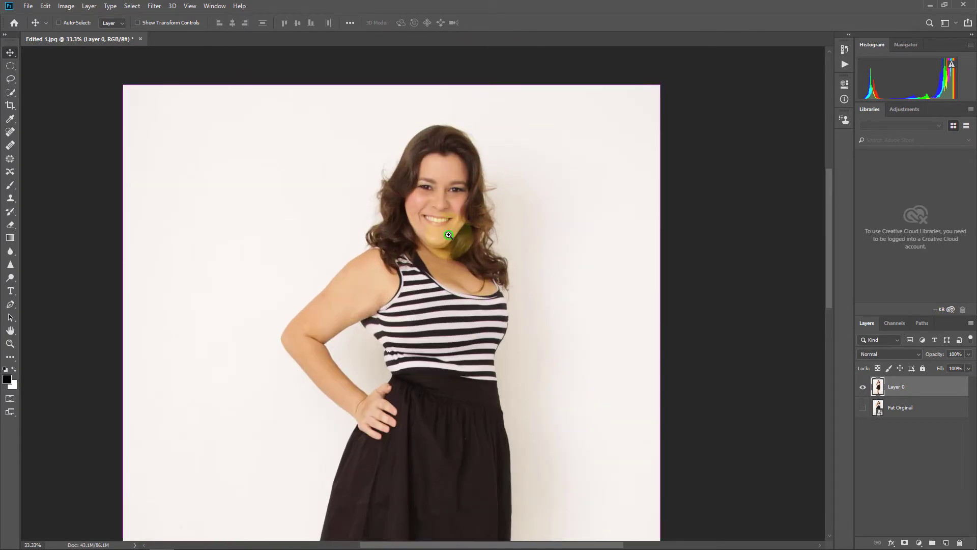
pyautogui.scroll(2, 448, 235)
# Start a Pen tool path at the thumb on the hip and curve it up the skirt edge to the waist
pyautogui.moveTo(300, 430); pyautogui.dragTo(427, 194)
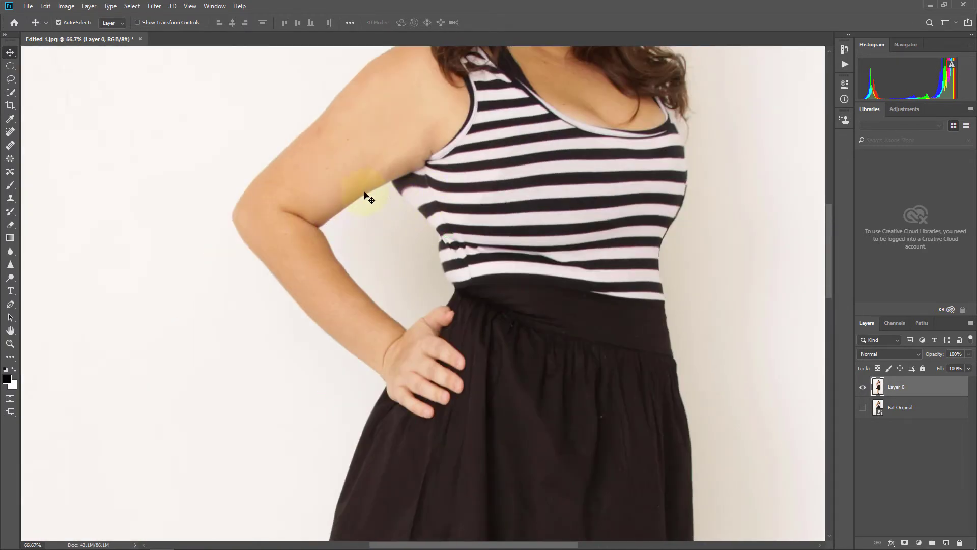
pyautogui.scroll(3, 433, 178)
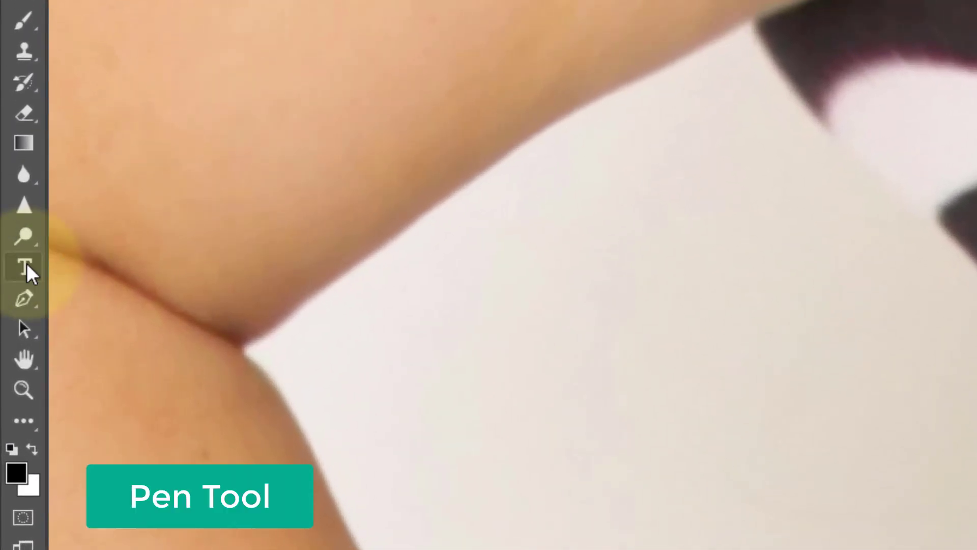
pyautogui.click(25, 298)
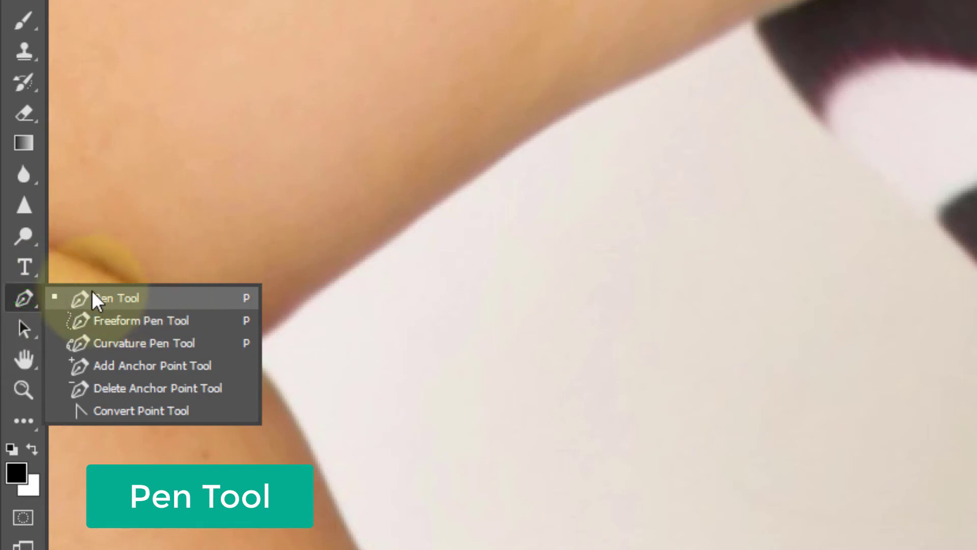
pyautogui.click(152, 302)
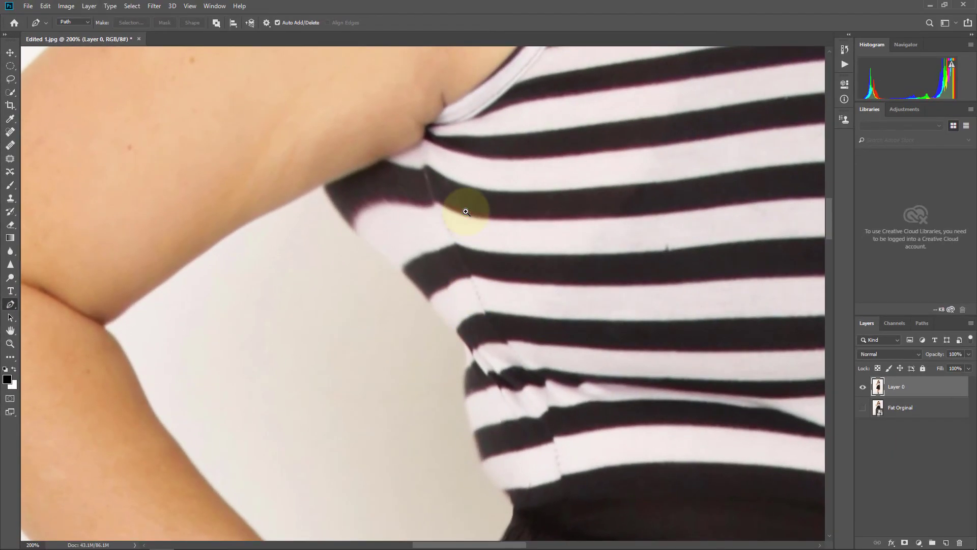
pyautogui.keyDown('alt'); pyautogui.click(465, 212); pyautogui.keyUp('alt')
pyautogui.moveTo(502, 362); pyautogui.dragTo(482, 362)
pyautogui.keyDown('ctrl'); pyautogui.click(488, 266); pyautogui.keyUp('ctrl')
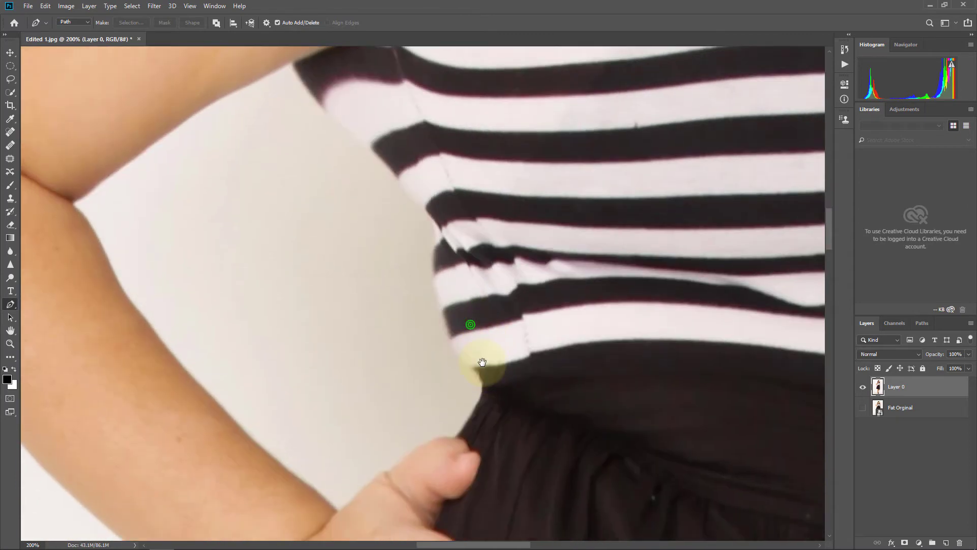
pyautogui.keyDown('ctrl'); pyautogui.click(481, 401); pyautogui.keyUp('ctrl')
pyautogui.click(446, 456)
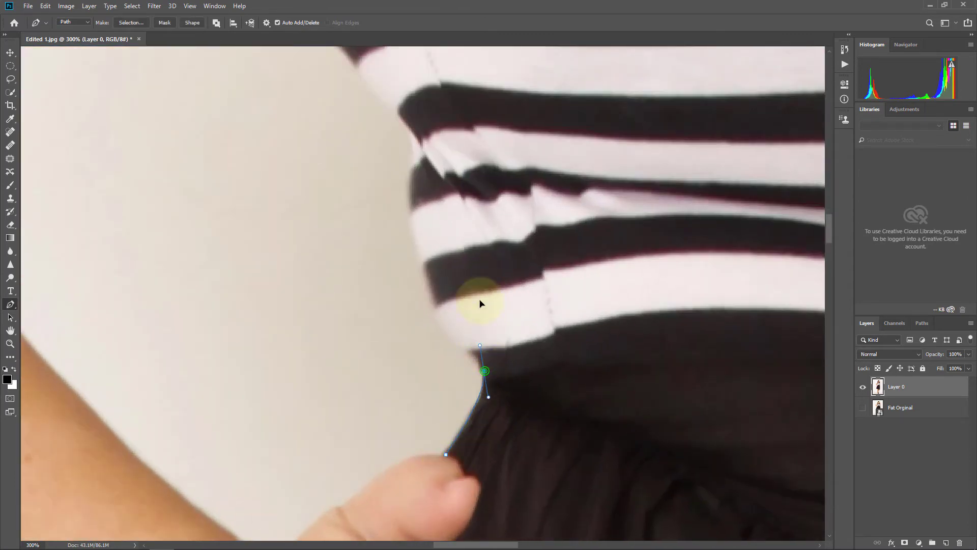
pyautogui.moveTo(480, 281); pyautogui.dragTo(498, 346)
# Extend the path from the waist up to the armpit, cutting inside the bulging side of the striped top
pyautogui.keyDown('alt'); pyautogui.click(493, 273); pyautogui.keyUp('alt')
pyautogui.moveTo(467, 219); pyautogui.dragTo(475, 296)
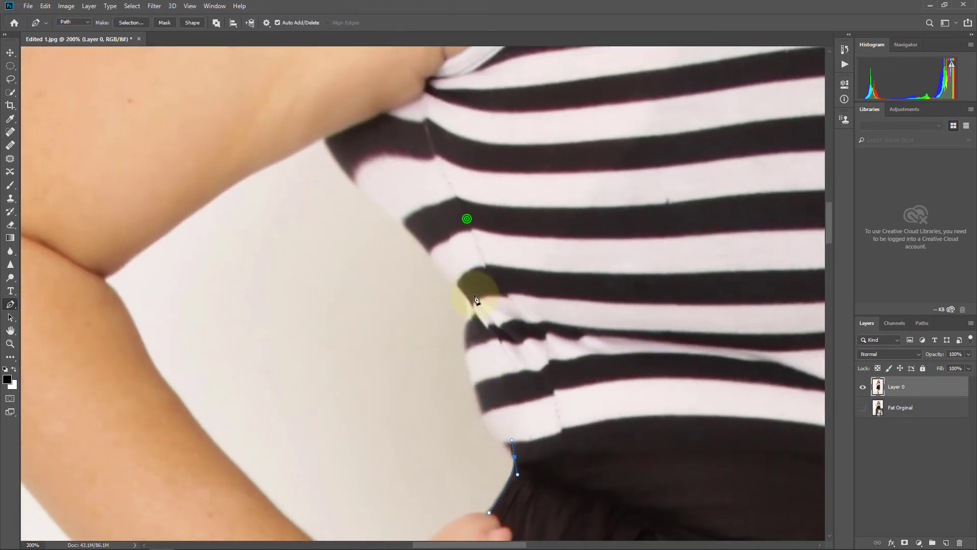
pyautogui.click(431, 205)
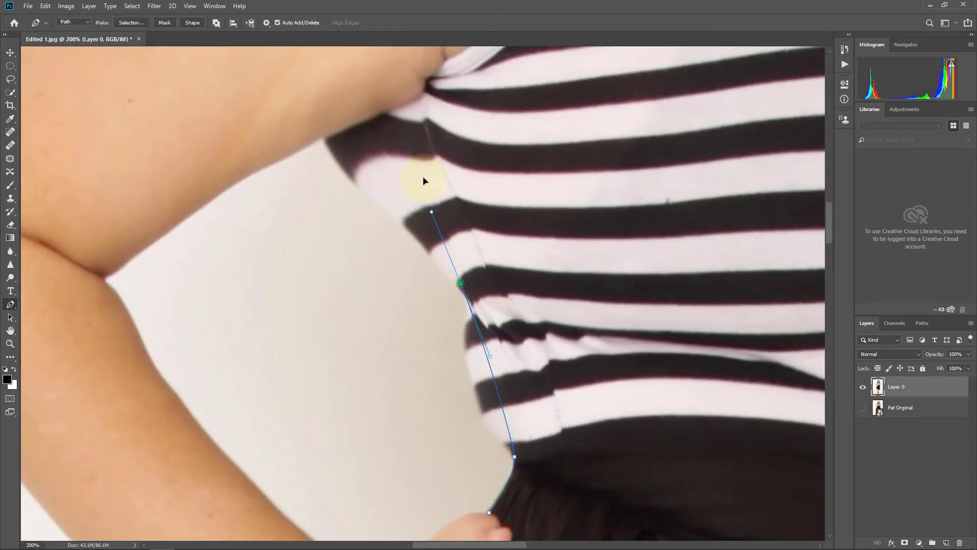
pyautogui.moveTo(398, 105); pyautogui.dragTo(436, 275)
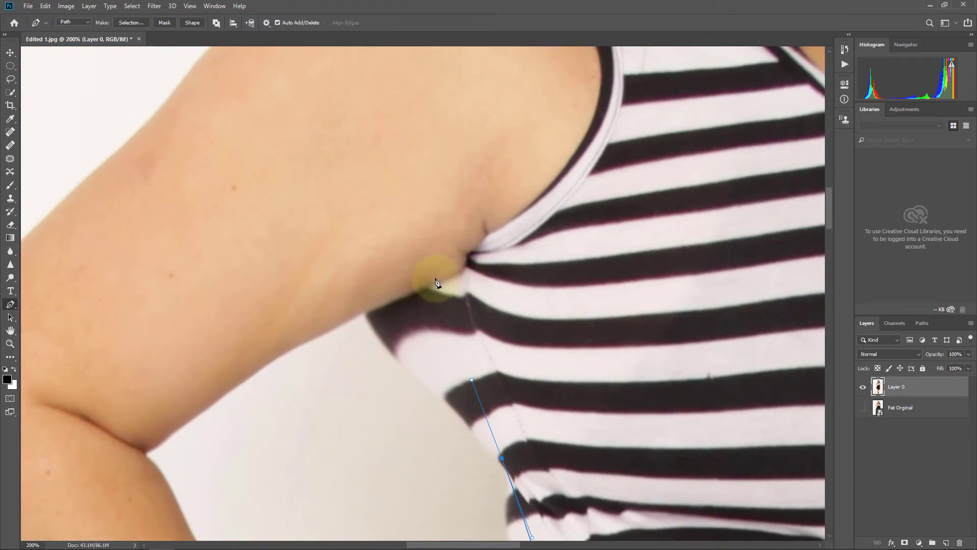
pyautogui.moveTo(344, 327); pyautogui.dragTo(541, 168)
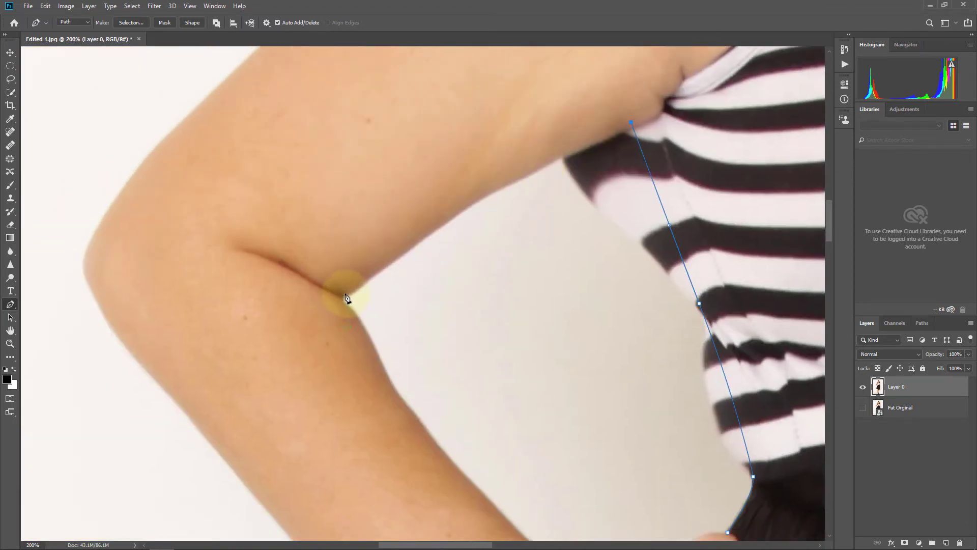
# Continue the path along the upper arm's underside to the elbow crease and down the inner forearm, closing it at the thumb
pyautogui.moveTo(342, 298); pyautogui.dragTo(279, 347)
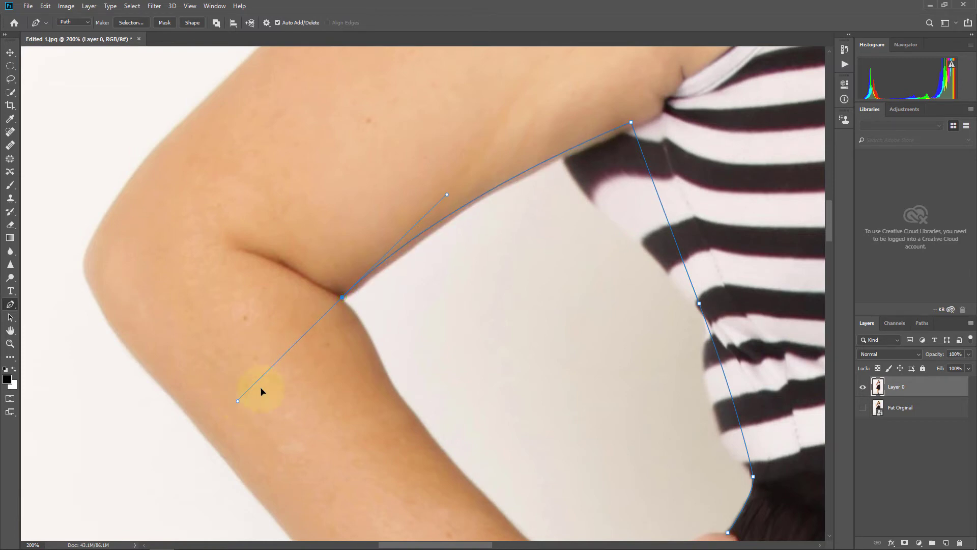
pyautogui.moveTo(341, 297); pyautogui.dragTo(363, 342)
pyautogui.moveTo(327, 310); pyautogui.dragTo(355, 277)
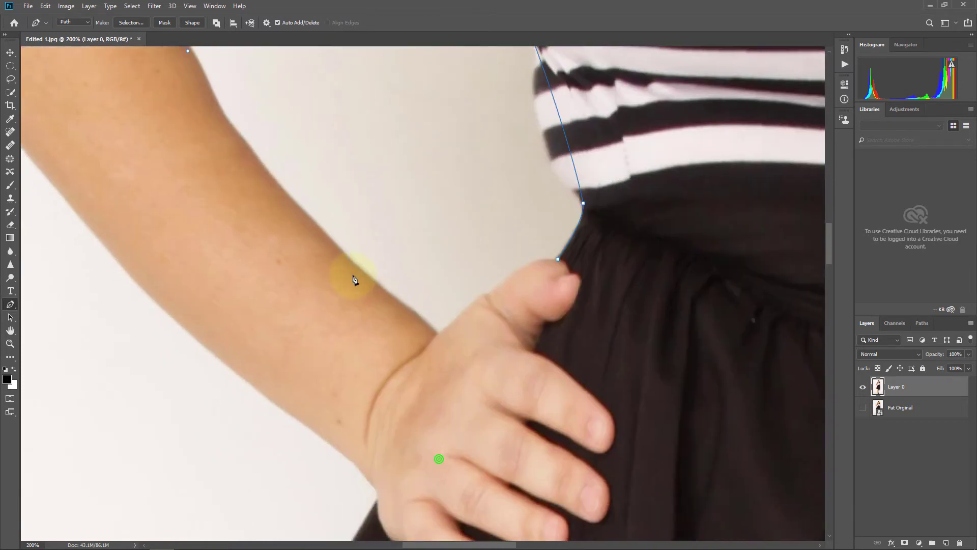
pyautogui.moveTo(292, 202); pyautogui.dragTo(395, 314)
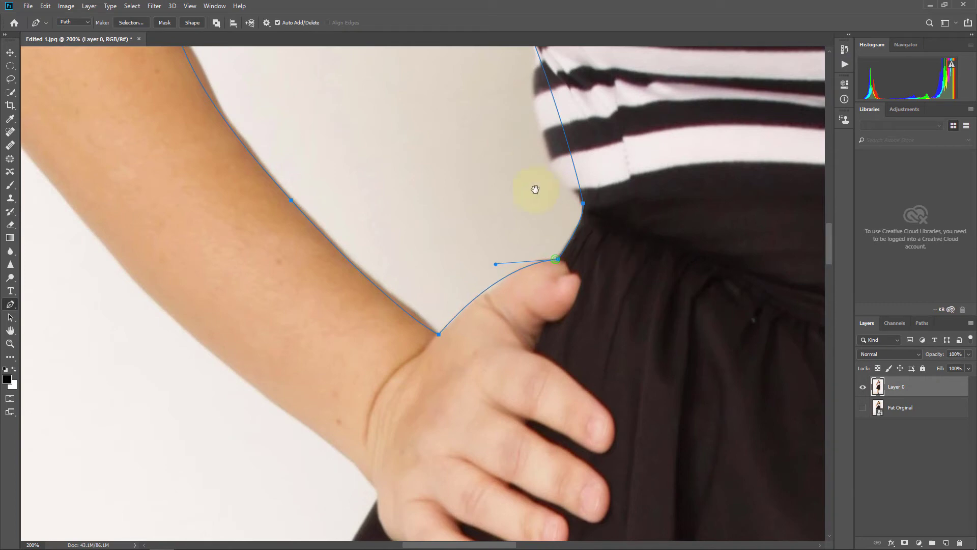
# Convert the closed path into a new anti-aliased selection with a 2-pixel feather radius
pyautogui.scroll(-5, 529, 180)
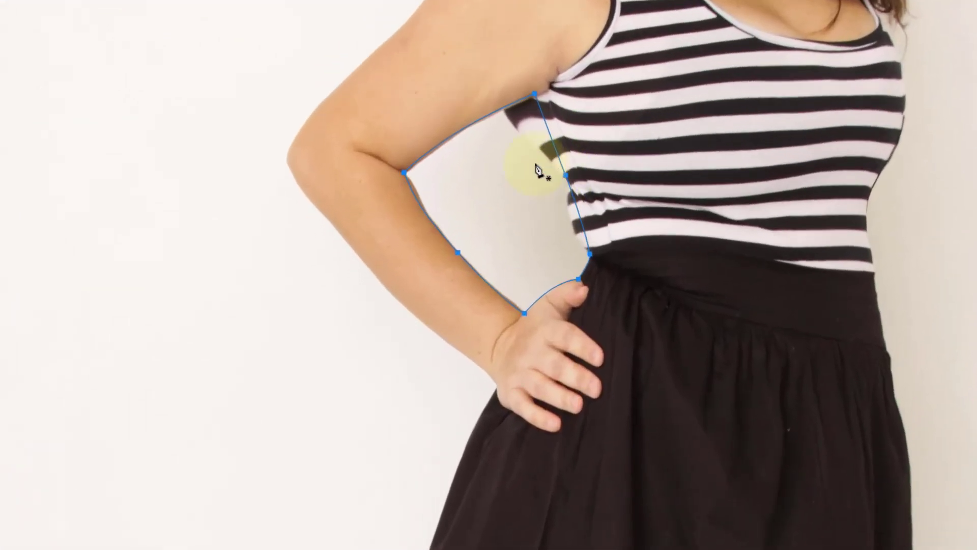
pyautogui.rightClick(437, 207)
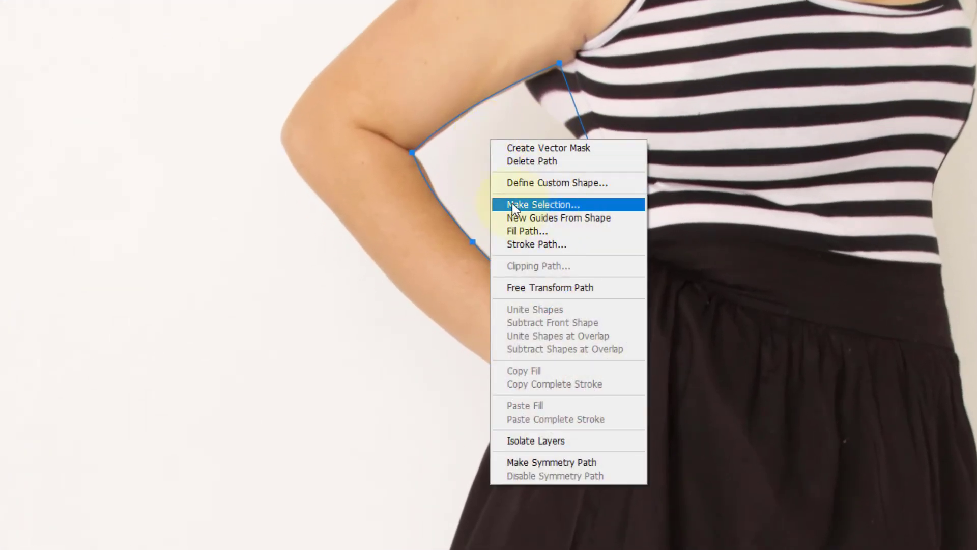
pyautogui.click(613, 209)
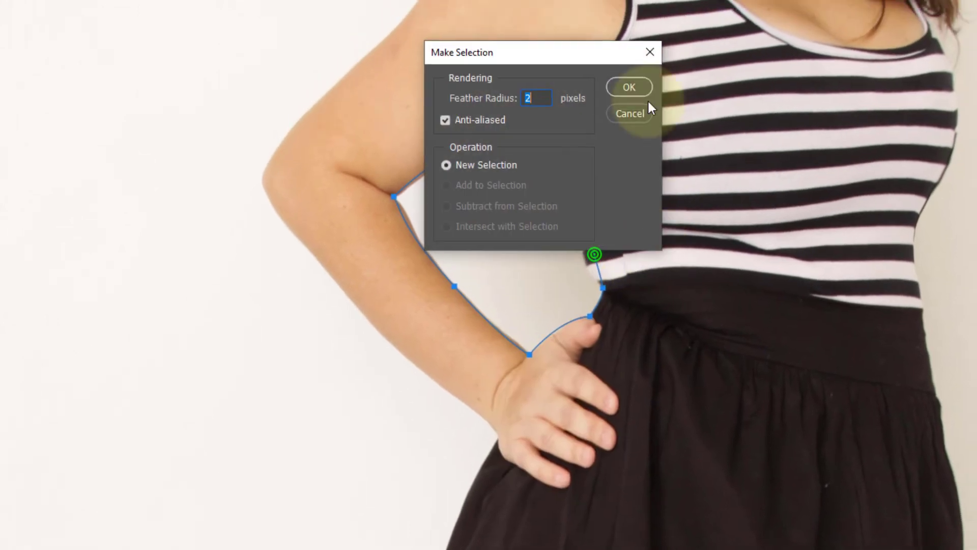
pyautogui.click(526, 126)
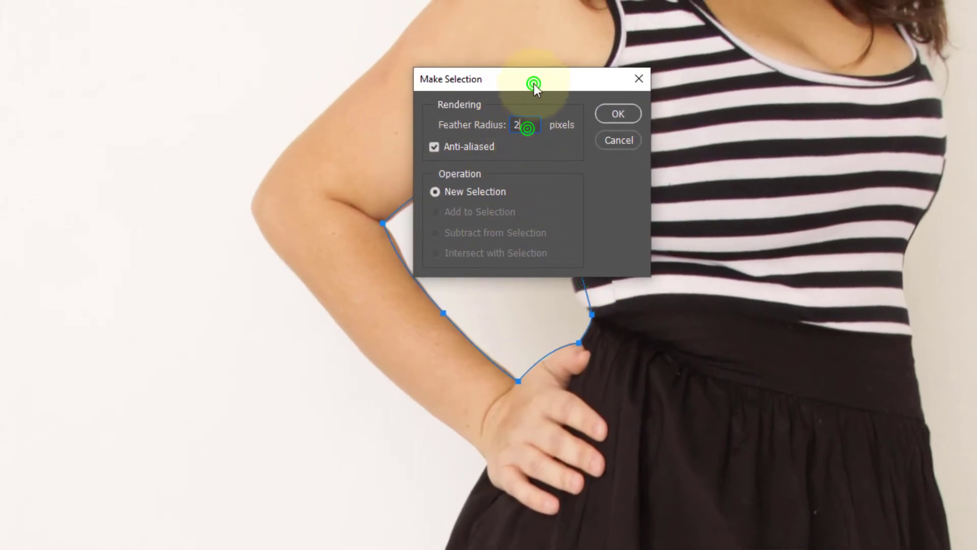
pyautogui.moveTo(532, 86); pyautogui.dragTo(776, 114)
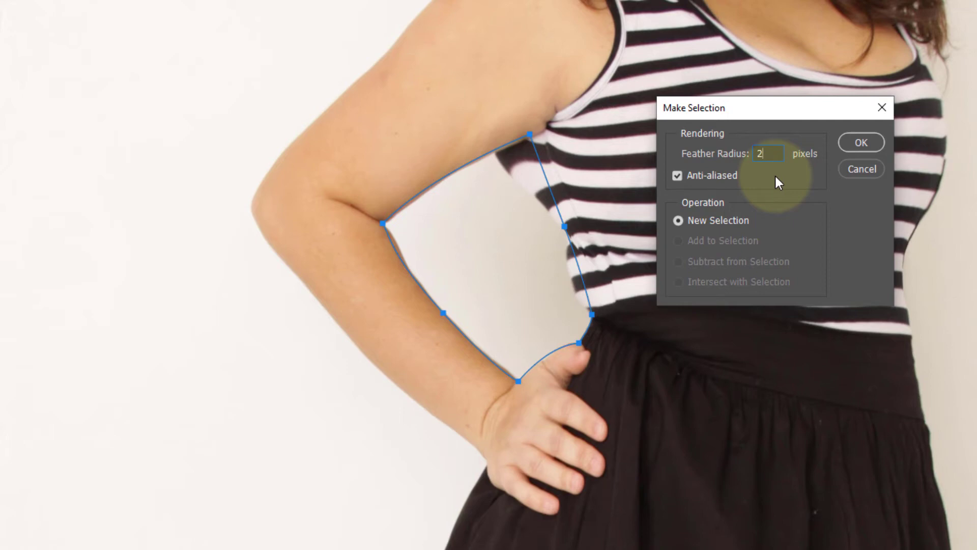
pyautogui.click(849, 146)
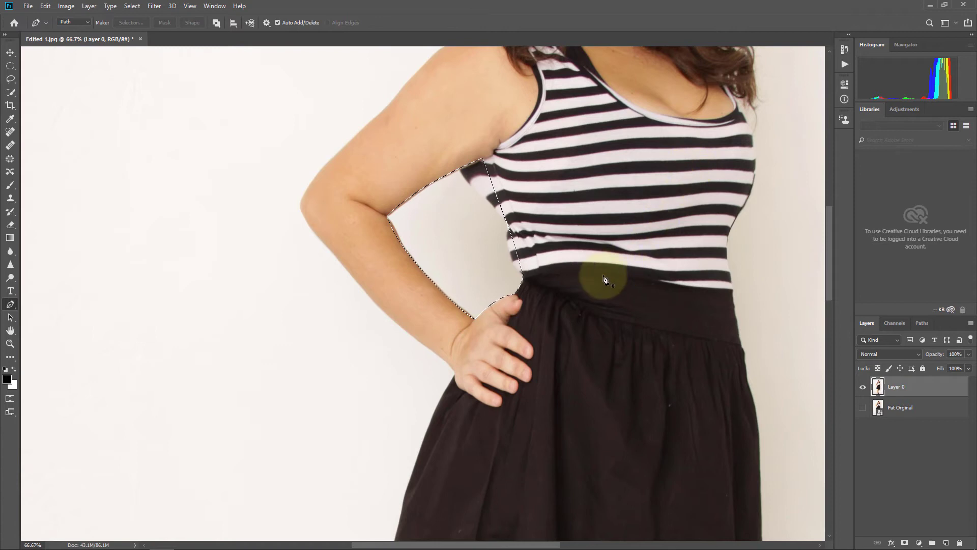
# Cover the striped fabric below the armpit inside the selection with cloned background, using the Clone Stamp tool at size 133
pyautogui.keyDown('ctrl'); pyautogui.click(514, 235); pyautogui.keyUp('ctrl')
pyautogui.scroll(2, 452, 261)
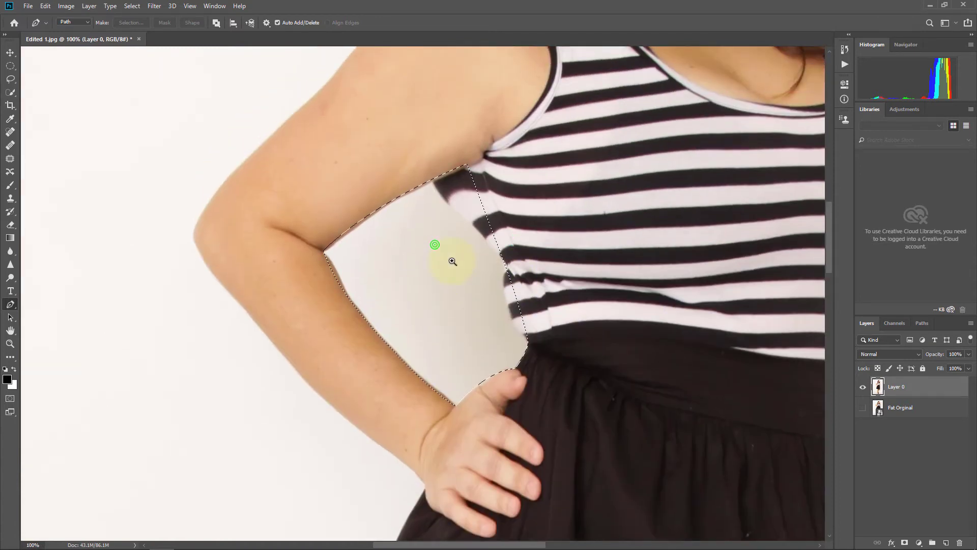
pyautogui.keyDown('ctrl'); pyautogui.click(464, 238); pyautogui.keyUp('ctrl')
pyautogui.moveTo(462, 285); pyautogui.dragTo(425, 310)
pyautogui.keyDown('alt'); pyautogui.click(470, 297); pyautogui.keyUp('alt')
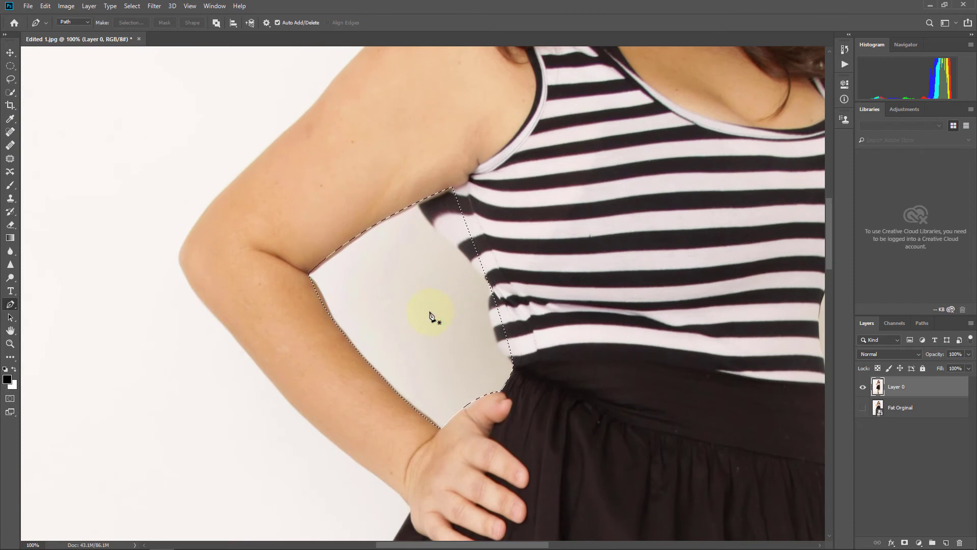
pyautogui.moveTo(10, 198); pyautogui.dragTo(46, 197)
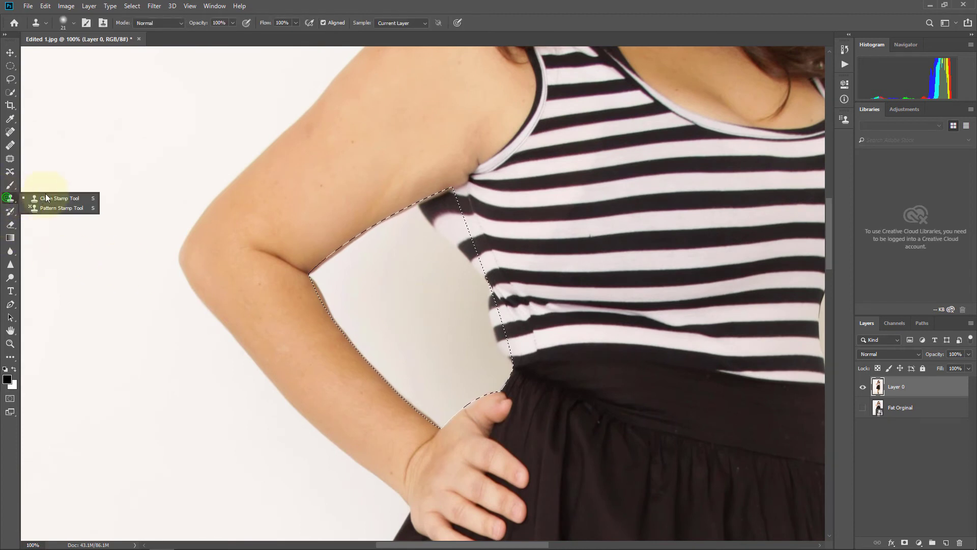
pyautogui.click(46, 197)
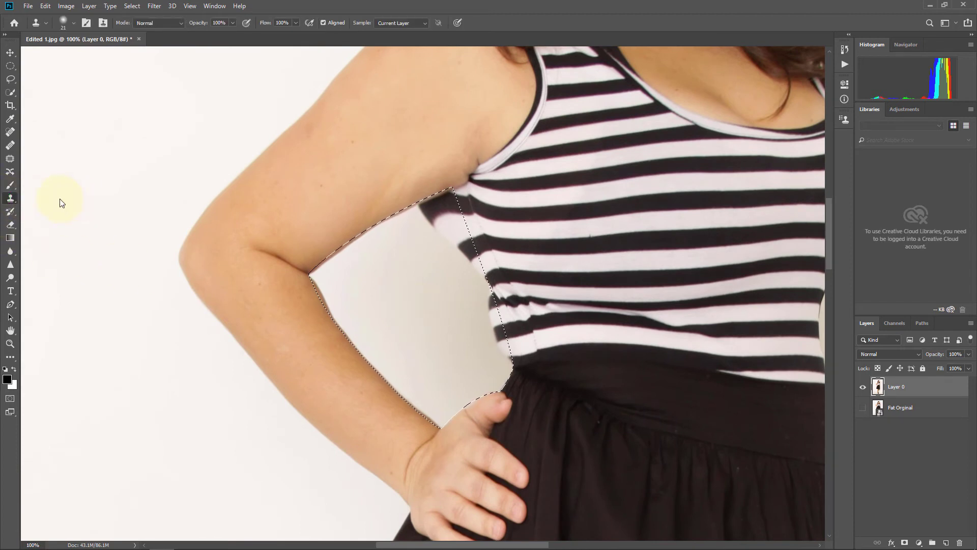
pyautogui.moveTo(430, 294); pyautogui.dragTo(483, 294)
pyautogui.moveTo(399, 295); pyautogui.dragTo(399, 296)
pyautogui.moveTo(427, 219)
pyautogui.mouseDown()
pyautogui.moveTo(447, 209)
pyautogui.moveTo(428, 226)
pyautogui.moveTo(452, 221)
pyautogui.moveTo(493, 257)
pyautogui.moveTo(478, 265)
pyautogui.moveTo(456, 247)
pyautogui.moveTo(481, 282)
pyautogui.mouseUp()
# Clone background over the remaining fabric along the top's side down to the waist and thumb
pyautogui.moveTo(450, 257); pyautogui.dragTo(494, 326)
pyautogui.moveTo(447, 275); pyautogui.dragTo(507, 371)
pyautogui.moveTo(473, 314)
pyautogui.mouseDown()
pyautogui.moveTo(507, 369)
pyautogui.moveTo(491, 327)
pyautogui.moveTo(508, 378)
pyautogui.mouseUp()
pyautogui.keyDown('alt'); pyautogui.click(460, 362); pyautogui.keyUp('alt')
pyautogui.moveTo(468, 355); pyautogui.dragTo(470, 359)
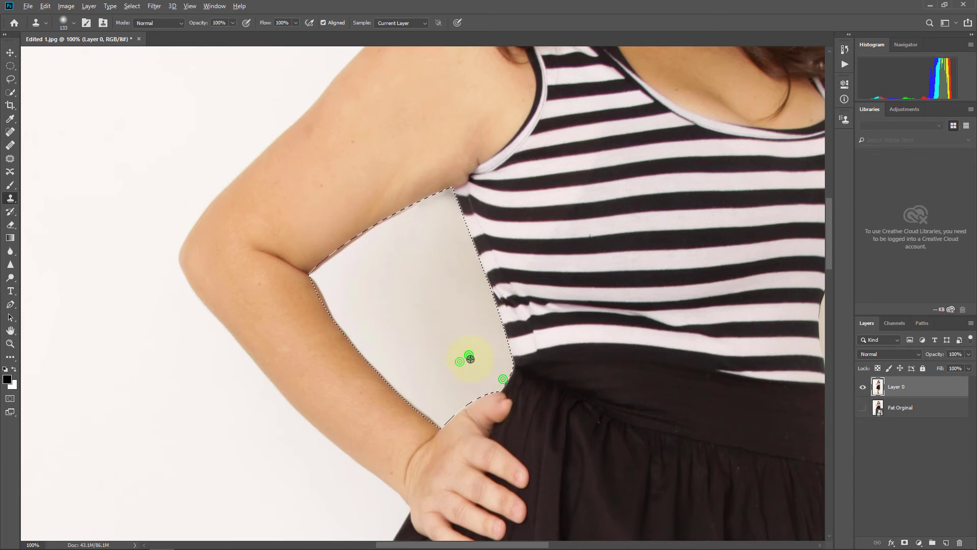
# Clone the background shade along the inner forearm from the wrist up towards the elbow crease
pyautogui.moveTo(426, 423)
pyautogui.mouseDown()
pyautogui.moveTo(428, 394)
pyautogui.moveTo(406, 406)
pyautogui.moveTo(387, 388)
pyautogui.mouseUp()
pyautogui.moveTo(379, 351); pyautogui.dragTo(368, 359)
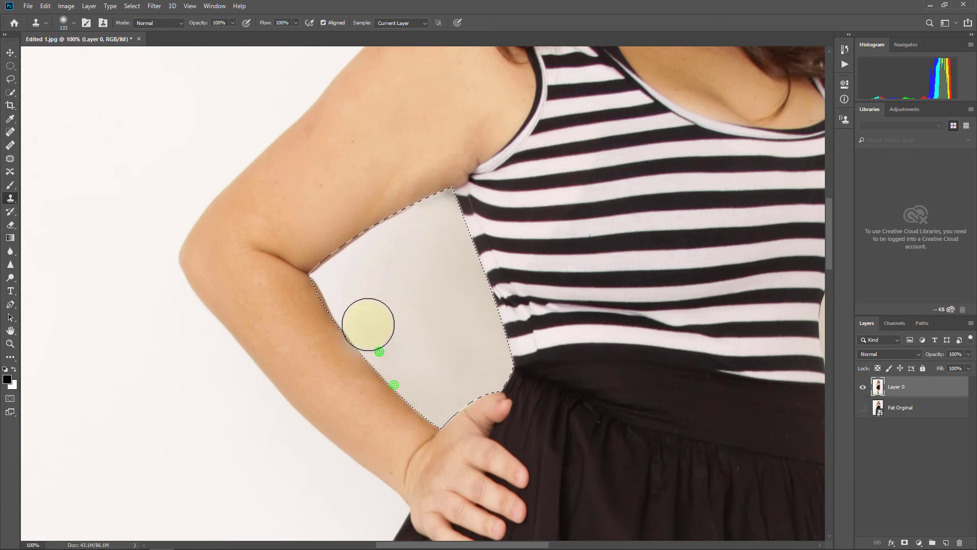
pyautogui.moveTo(357, 324); pyautogui.dragTo(345, 327)
pyautogui.moveTo(335, 296)
pyautogui.mouseDown()
pyautogui.moveTo(301, 314)
pyautogui.moveTo(328, 325)
pyautogui.mouseUp()
# Resample the background and clone it along the upper arm's underside and the gap's centre to even out the tone
pyautogui.keyDown('alt'); pyautogui.click(419, 306); pyautogui.keyUp('alt')
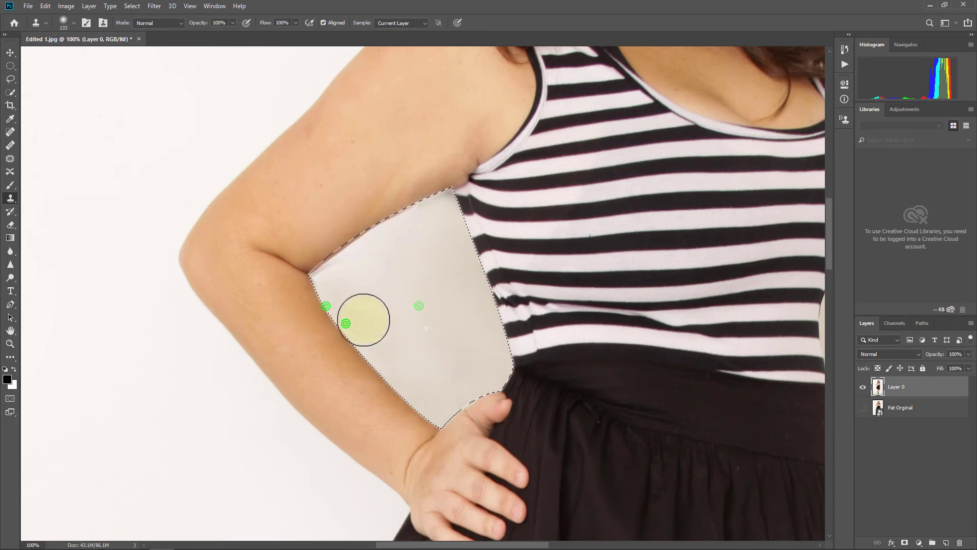
pyautogui.keyDown('alt'); pyautogui.click(406, 308); pyautogui.keyUp('alt')
pyautogui.moveTo(306, 261); pyautogui.dragTo(297, 253)
pyautogui.moveTo(340, 290)
pyautogui.mouseDown()
pyautogui.moveTo(321, 255)
pyautogui.moveTo(451, 185)
pyautogui.mouseUp()
pyautogui.keyDown('alt'); pyautogui.click(391, 308); pyautogui.keyUp('alt')
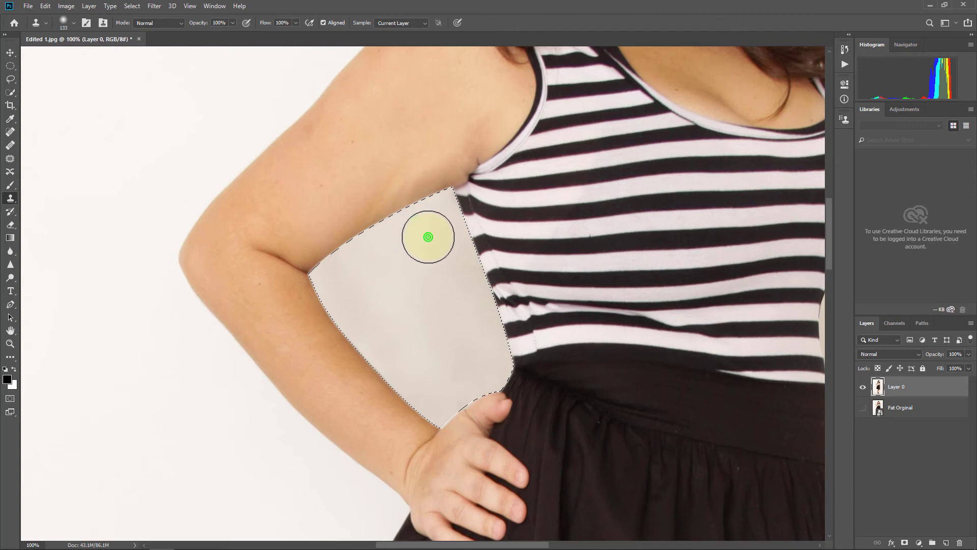
pyautogui.moveTo(380, 298); pyautogui.dragTo(388, 353)
pyautogui.hotkey('ctrl', 'z')
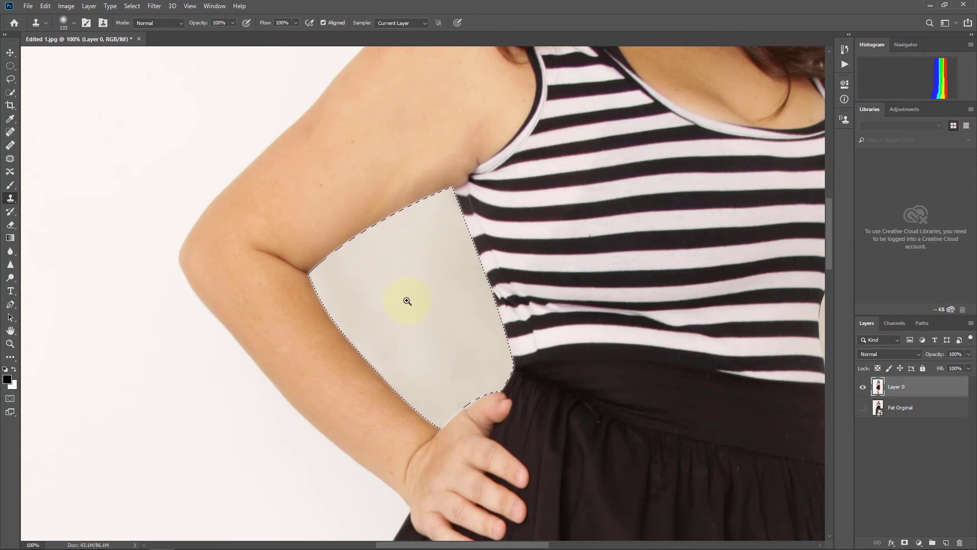
# Deselect the retouched gap between arm and torso and check the slimmed figure as a whole
pyautogui.keyDown('ctrl'); pyautogui.keyDown('alt'); pyautogui.click(391, 287); pyautogui.keyUp('alt'); pyautogui.keyUp('ctrl')
pyautogui.keyDown('ctrl'); pyautogui.keyDown('alt'); pyautogui.click(391, 288); pyautogui.keyUp('alt'); pyautogui.keyUp('ctrl')
pyautogui.hotkey('ctrl', 'shift', 's')
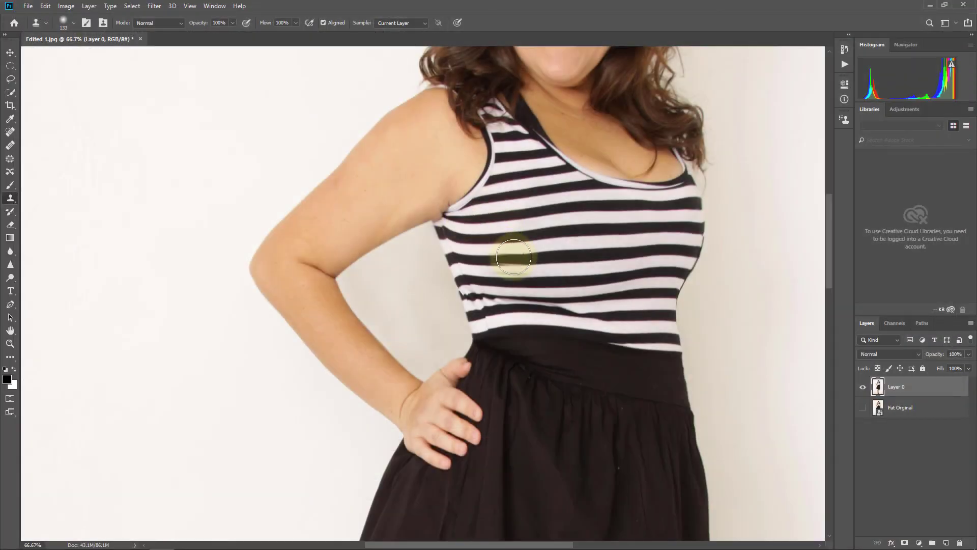
pyautogui.keyDown('ctrl'); pyautogui.keyDown('alt'); pyautogui.click(498, 217); pyautogui.keyUp('alt'); pyautogui.keyUp('ctrl')
pyautogui.keyDown('ctrl'); pyautogui.keyDown('alt'); pyautogui.click(499, 216); pyautogui.keyUp('alt'); pyautogui.keyUp('ctrl')
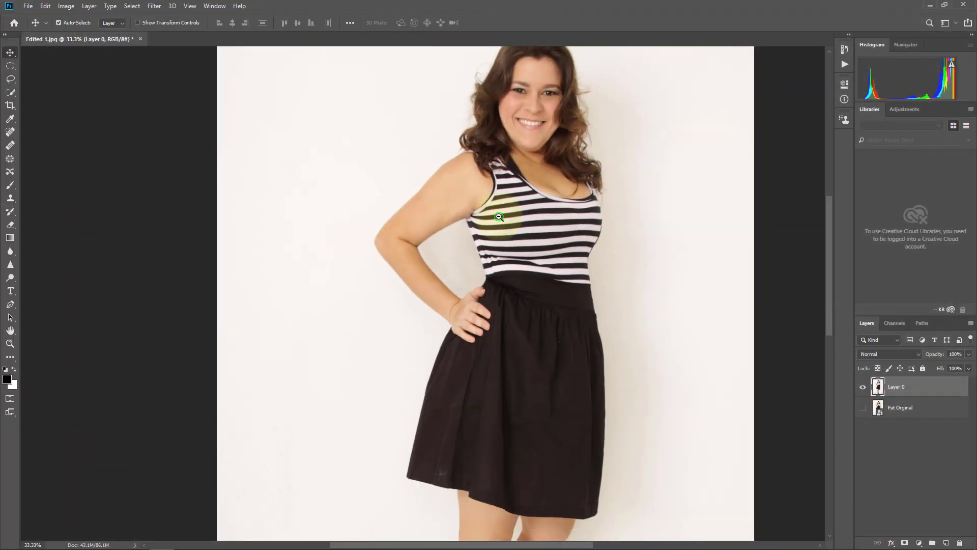
pyautogui.keyDown('ctrl'); pyautogui.keyDown('alt'); pyautogui.click(547, 250); pyautogui.keyUp('alt'); pyautogui.keyUp('ctrl')
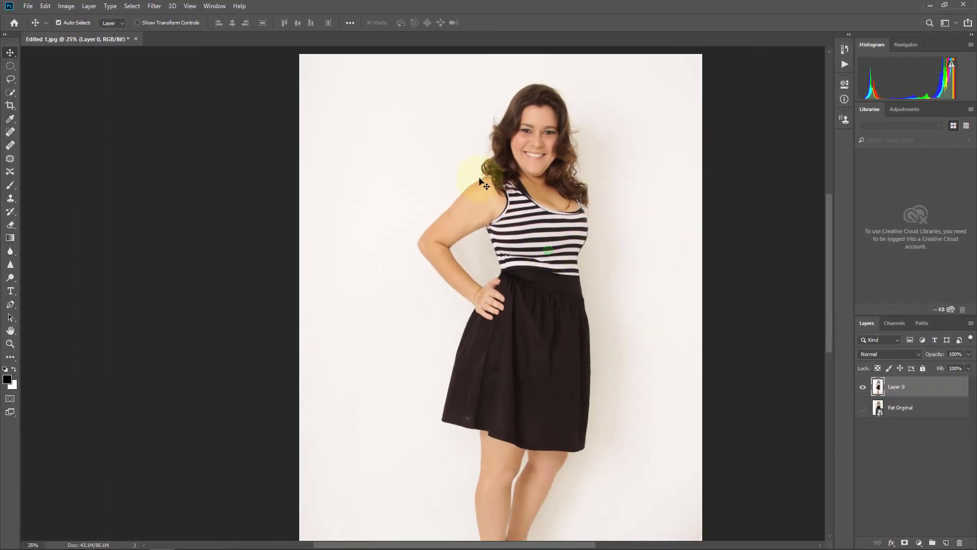
# Make the Fat Orginal layer visible beneath the retouched layer, keeping Layer 0 selected
pyautogui.keyDown('ctrl'); pyautogui.click(584, 239); pyautogui.keyUp('ctrl')
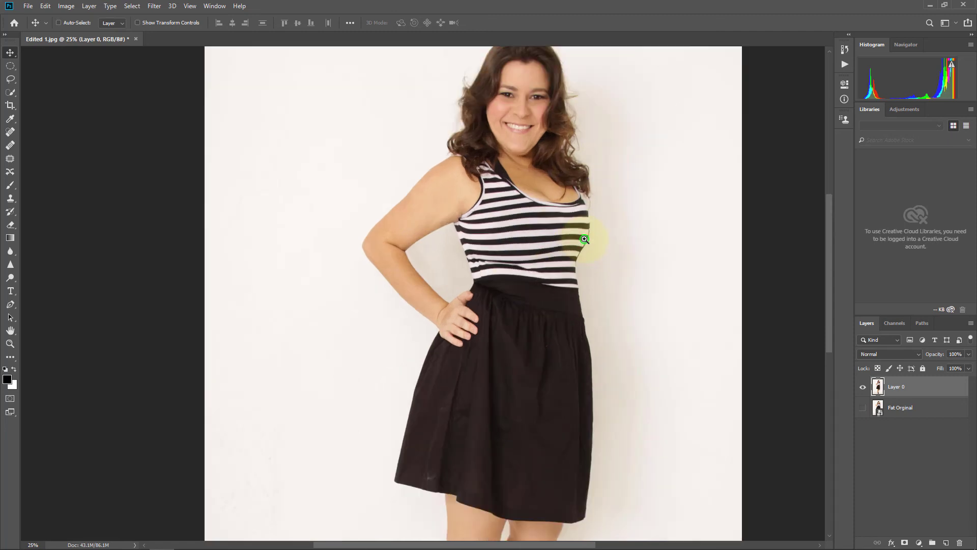
pyautogui.keyDown('ctrl'); pyautogui.click(574, 261); pyautogui.keyUp('ctrl')
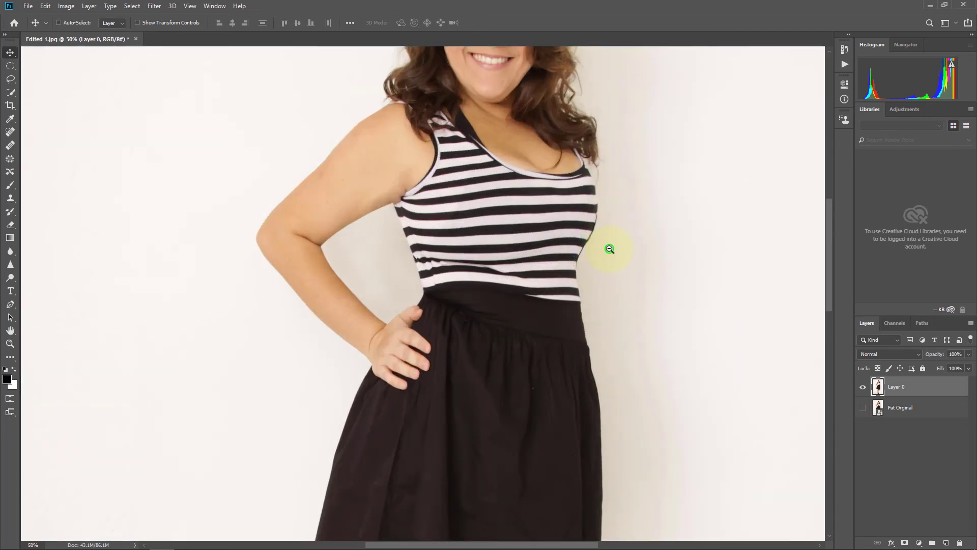
pyautogui.keyDown('ctrl'); pyautogui.keyDown('alt'); pyautogui.click(610, 249); pyautogui.keyUp('alt'); pyautogui.keyUp('ctrl')
pyautogui.keyDown('ctrl'); pyautogui.keyDown('alt'); pyautogui.click(610, 249); pyautogui.keyUp('alt'); pyautogui.keyUp('ctrl')
pyautogui.keyDown('ctrl'); pyautogui.keyDown('alt'); pyautogui.click(574, 254); pyautogui.keyUp('alt'); pyautogui.keyUp('ctrl')
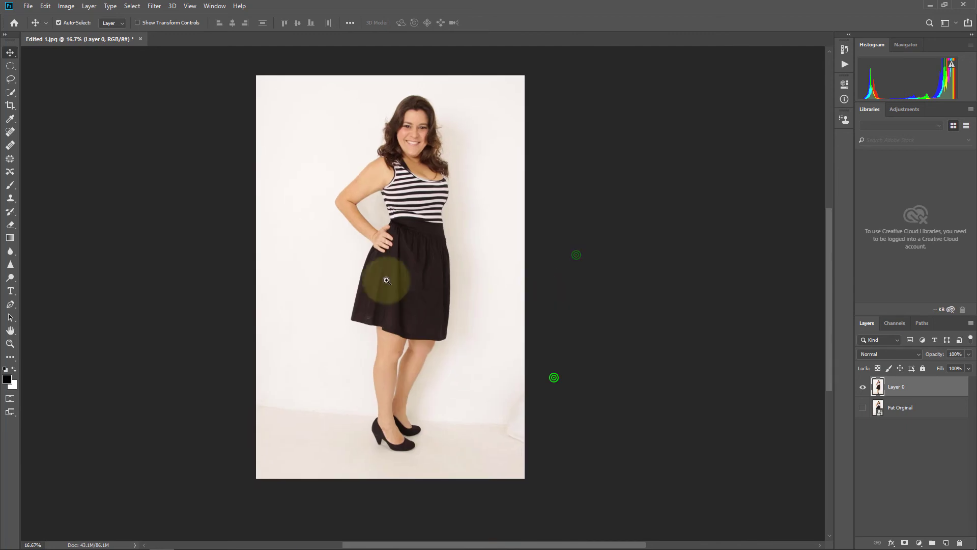
pyautogui.moveTo(441, 228); pyautogui.dragTo(460, 270)
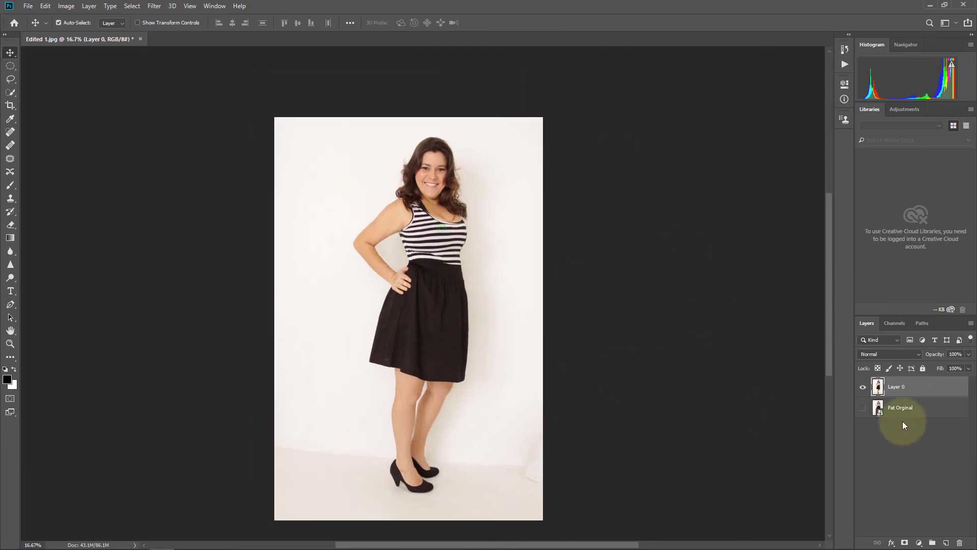
pyautogui.click(862, 407)
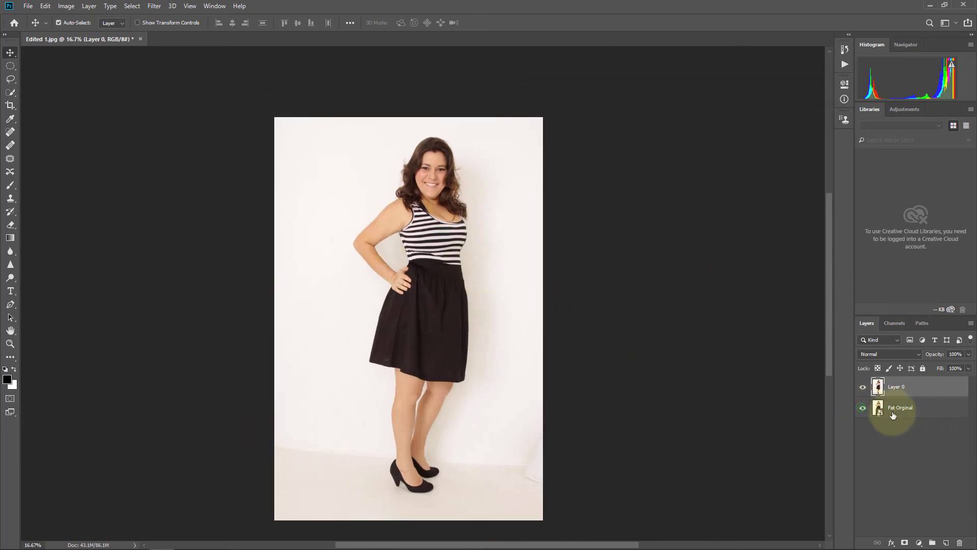
pyautogui.click(914, 382)
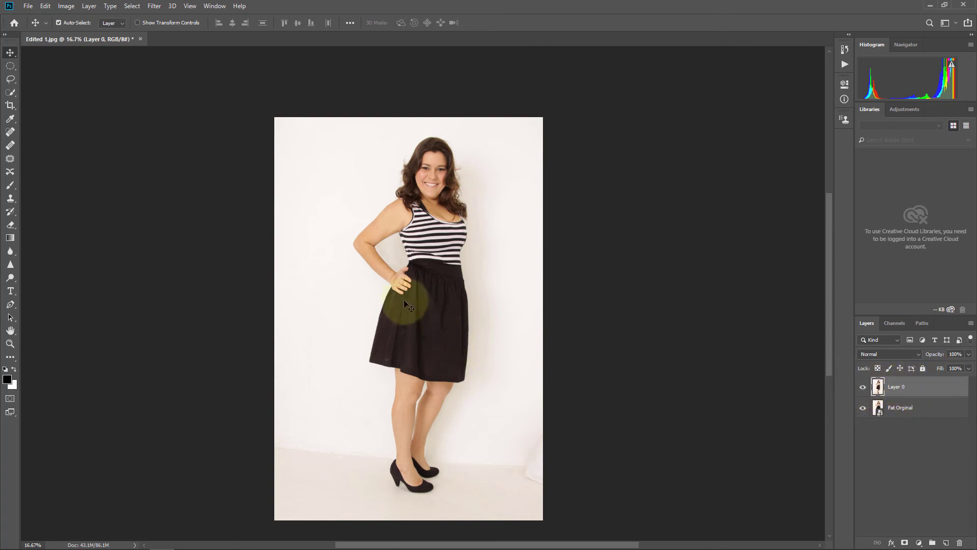
# Compare the slimmed upper body, waist and skirt with the original by repeatedly hiding and showing Layer 0
pyautogui.keyDown('ctrl'); pyautogui.click(427, 253); pyautogui.keyUp('ctrl')
pyautogui.keyDown('ctrl'); pyautogui.click(427, 254); pyautogui.keyUp('ctrl')
pyautogui.keyDown('alt'); pyautogui.click(450, 252); pyautogui.keyUp('alt')
pyautogui.keyDown('alt'); pyautogui.click(421, 336); pyautogui.keyUp('alt')
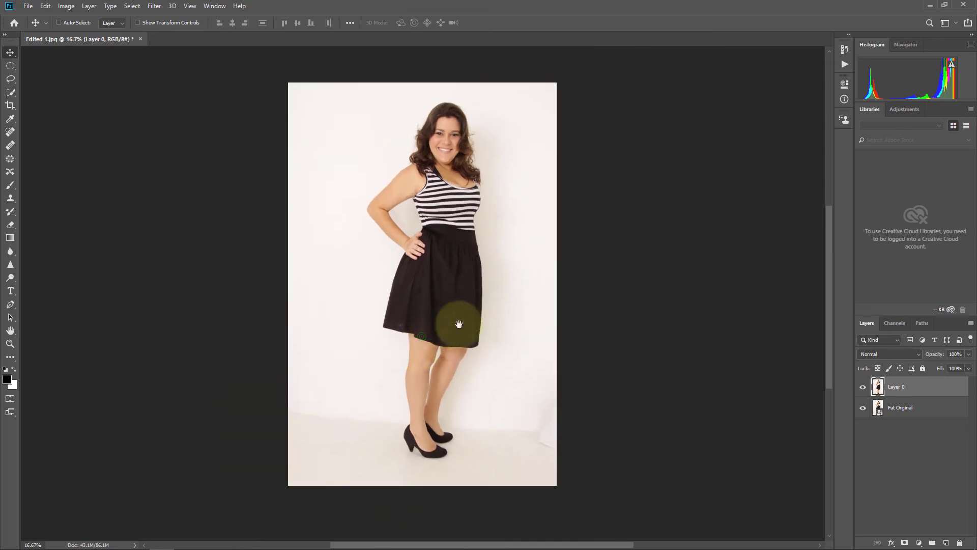
pyautogui.hotkey('ctrl', '+')
pyautogui.moveTo(499, 295); pyautogui.dragTo(474, 340)
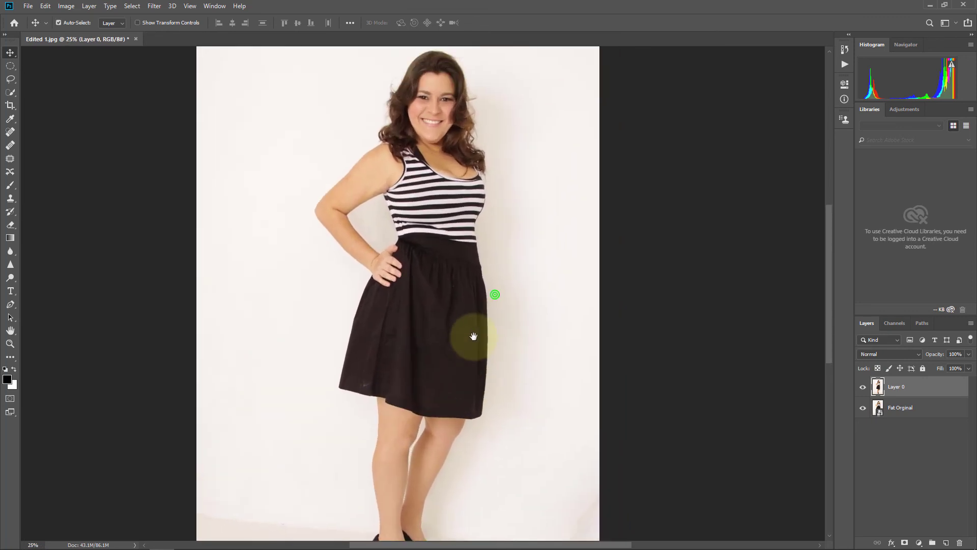
pyautogui.click(864, 390)
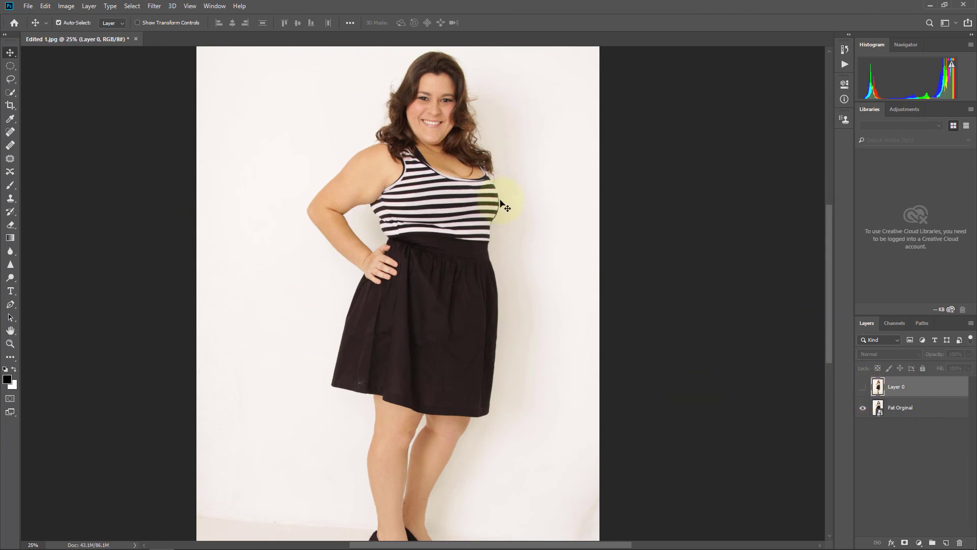
pyautogui.click(861, 386)
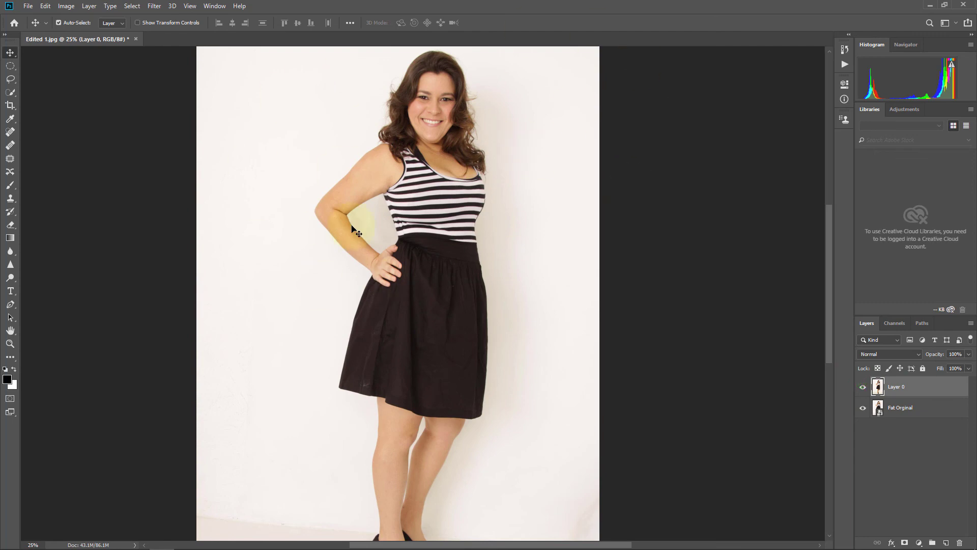
pyautogui.click(862, 388)
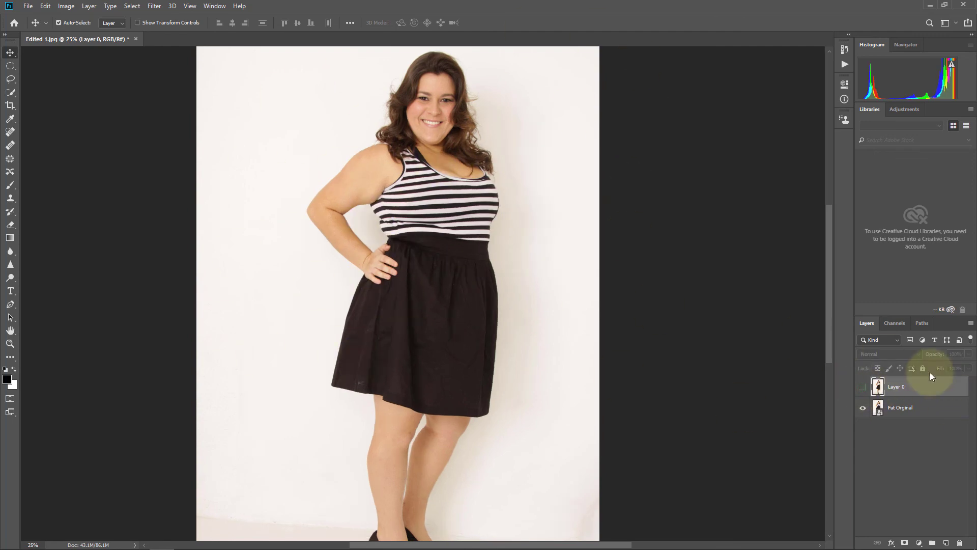
pyautogui.click(863, 389)
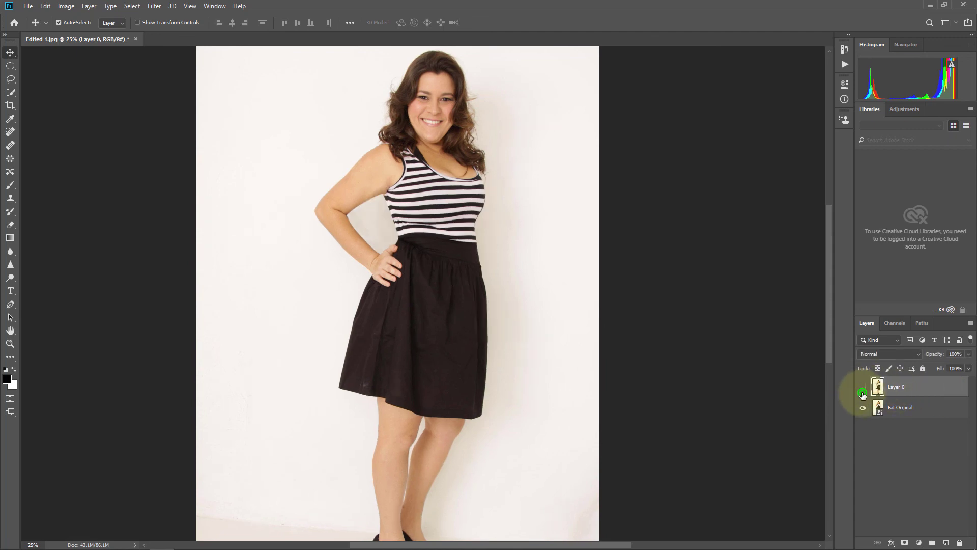
pyautogui.click(862, 392)
pyautogui.click(863, 392)
pyautogui.click(863, 392)
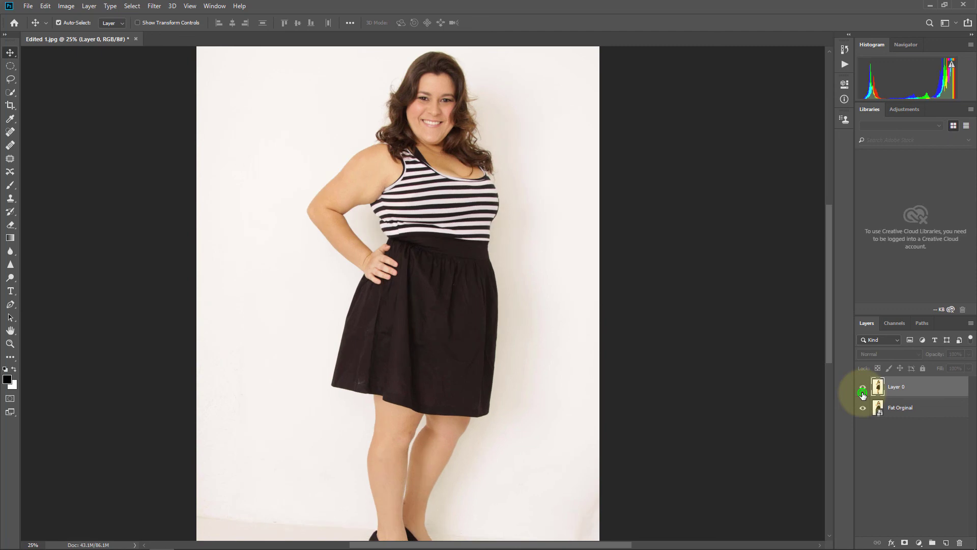
pyautogui.click(863, 392)
pyautogui.click(862, 393)
pyautogui.click(862, 393)
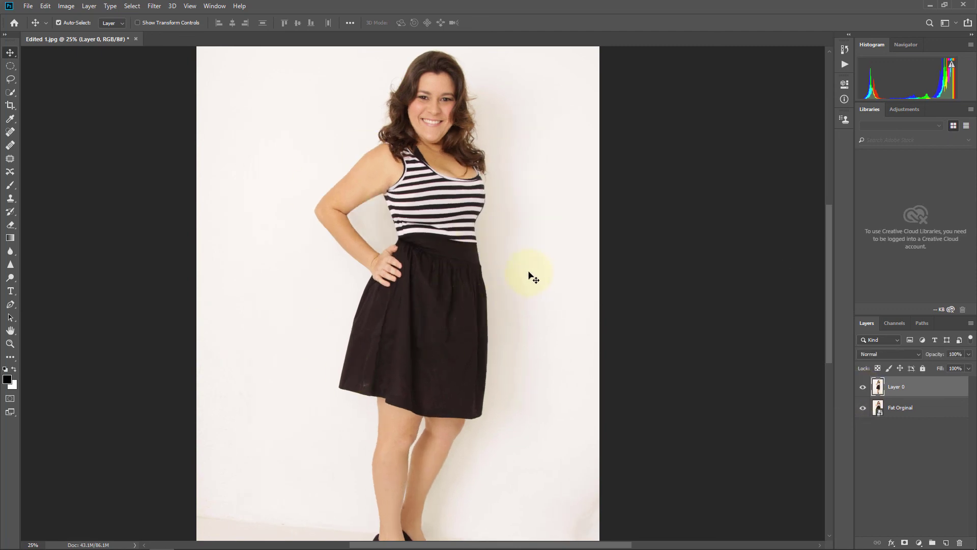
# Examine the retouched face, torso and skirt of the slimmed figure up close and at reduced size
pyautogui.keyDown('alt'); pyautogui.click(474, 261); pyautogui.keyUp('alt')
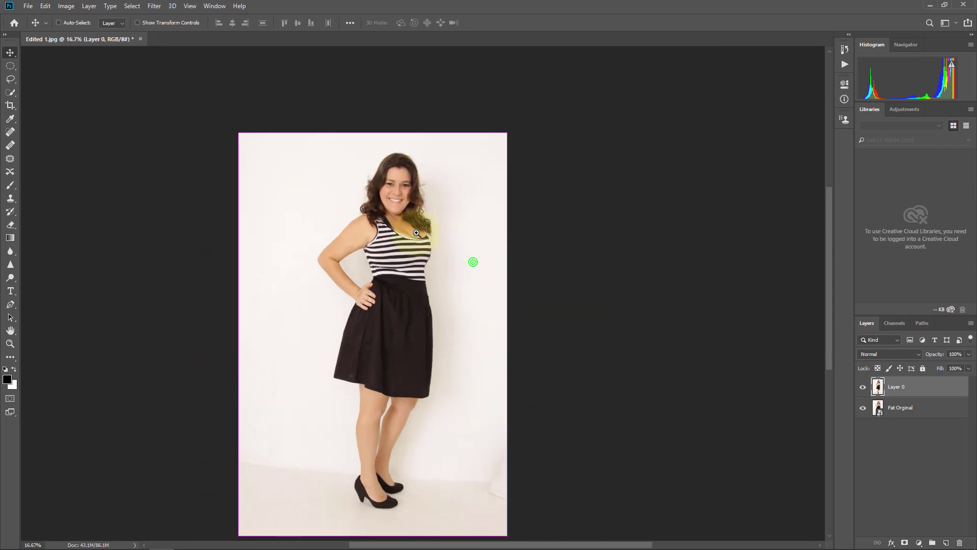
pyautogui.keyDown('ctrl'); pyautogui.click(416, 232); pyautogui.keyUp('ctrl')
pyautogui.keyDown('ctrl'); pyautogui.click(421, 194); pyautogui.keyUp('ctrl')
pyautogui.keyDown('ctrl'); pyautogui.click(423, 193); pyautogui.keyUp('ctrl')
pyautogui.moveTo(369, 269); pyautogui.dragTo(433, 182)
pyautogui.keyDown('alt'); pyautogui.click(425, 202); pyautogui.keyUp('alt')
pyautogui.moveTo(396, 308); pyautogui.dragTo(409, 274)
pyautogui.keyDown('alt'); pyautogui.click(408, 274); pyautogui.keyUp('alt')
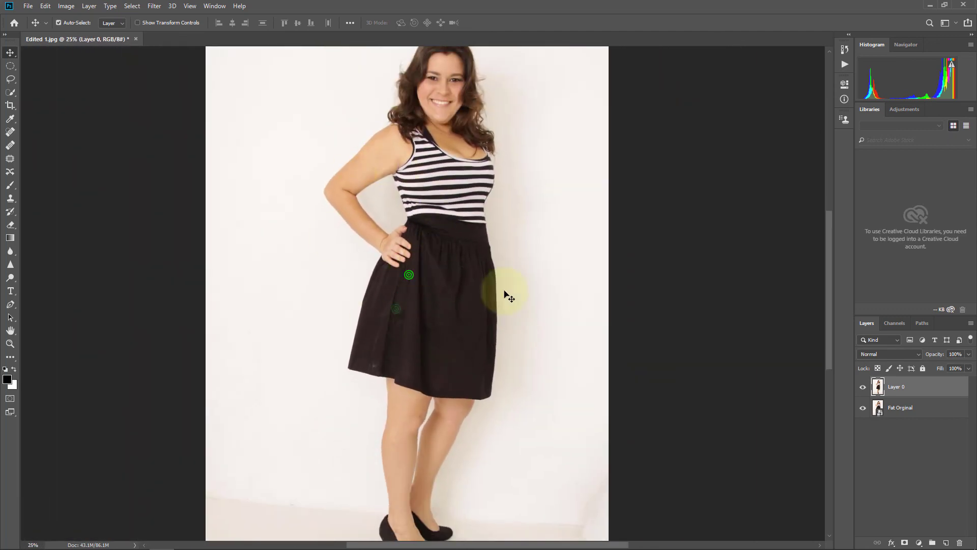
# Fit the whole portrait in view and toggle Layer 0's visibility for a full-length before-and-after comparison
pyautogui.hotkey('ctrl', '0')
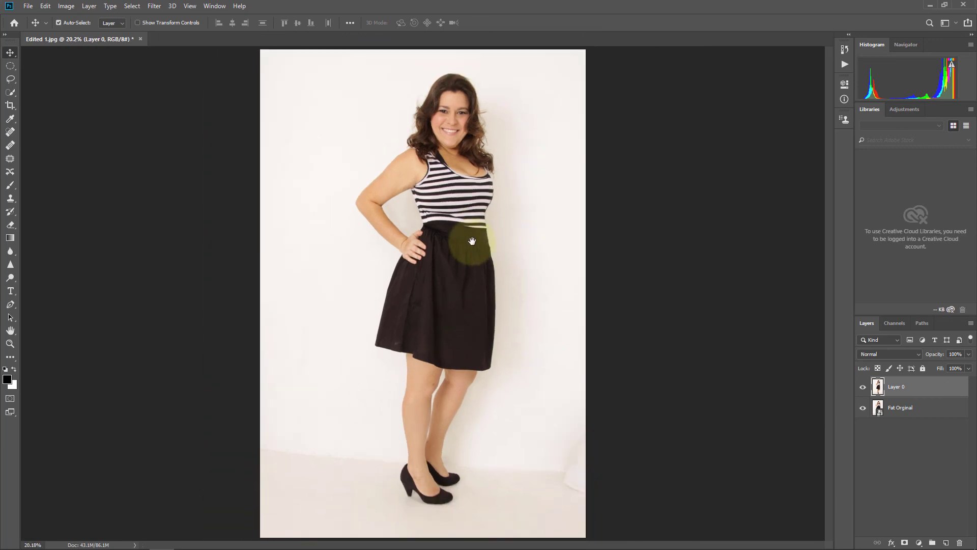
pyautogui.click(865, 390)
pyautogui.click(864, 389)
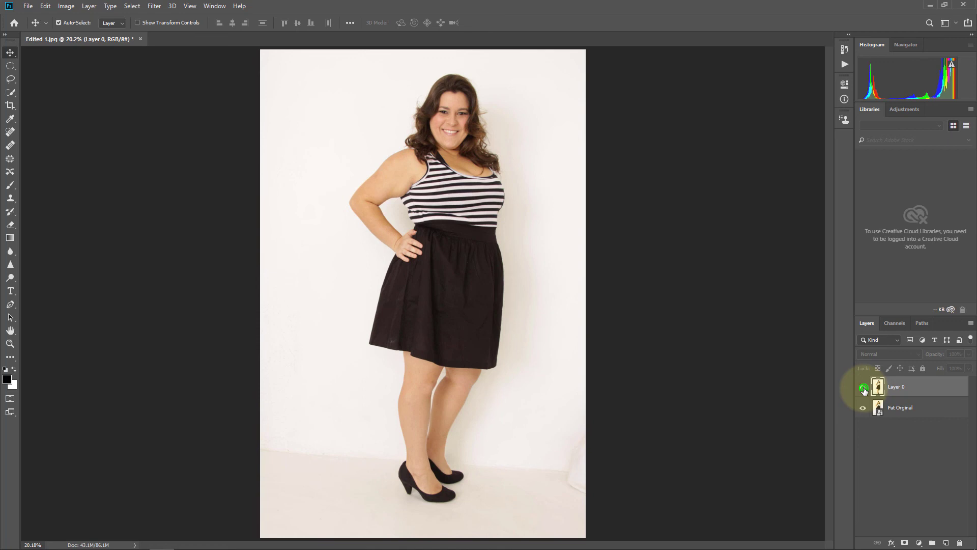
pyautogui.click(864, 390)
pyautogui.click(864, 390)
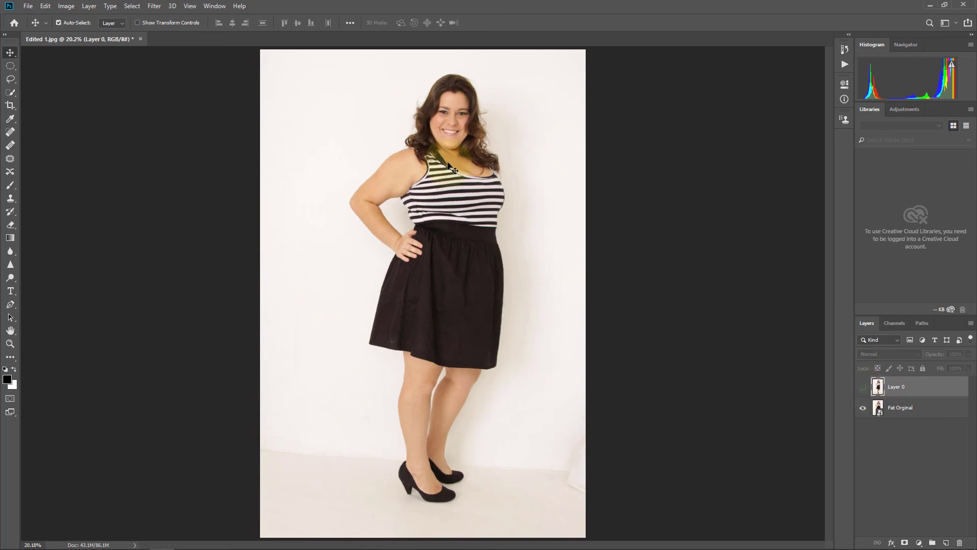
pyautogui.click(864, 390)
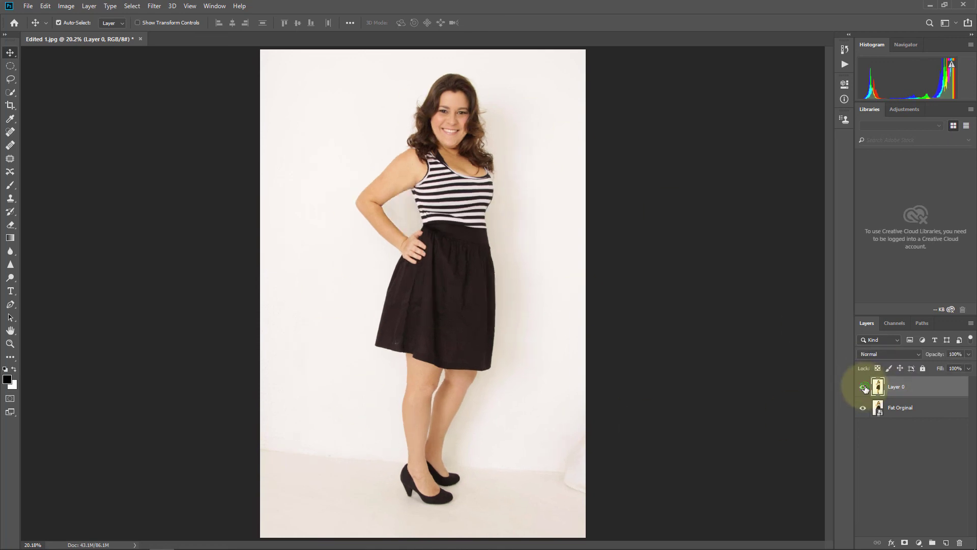